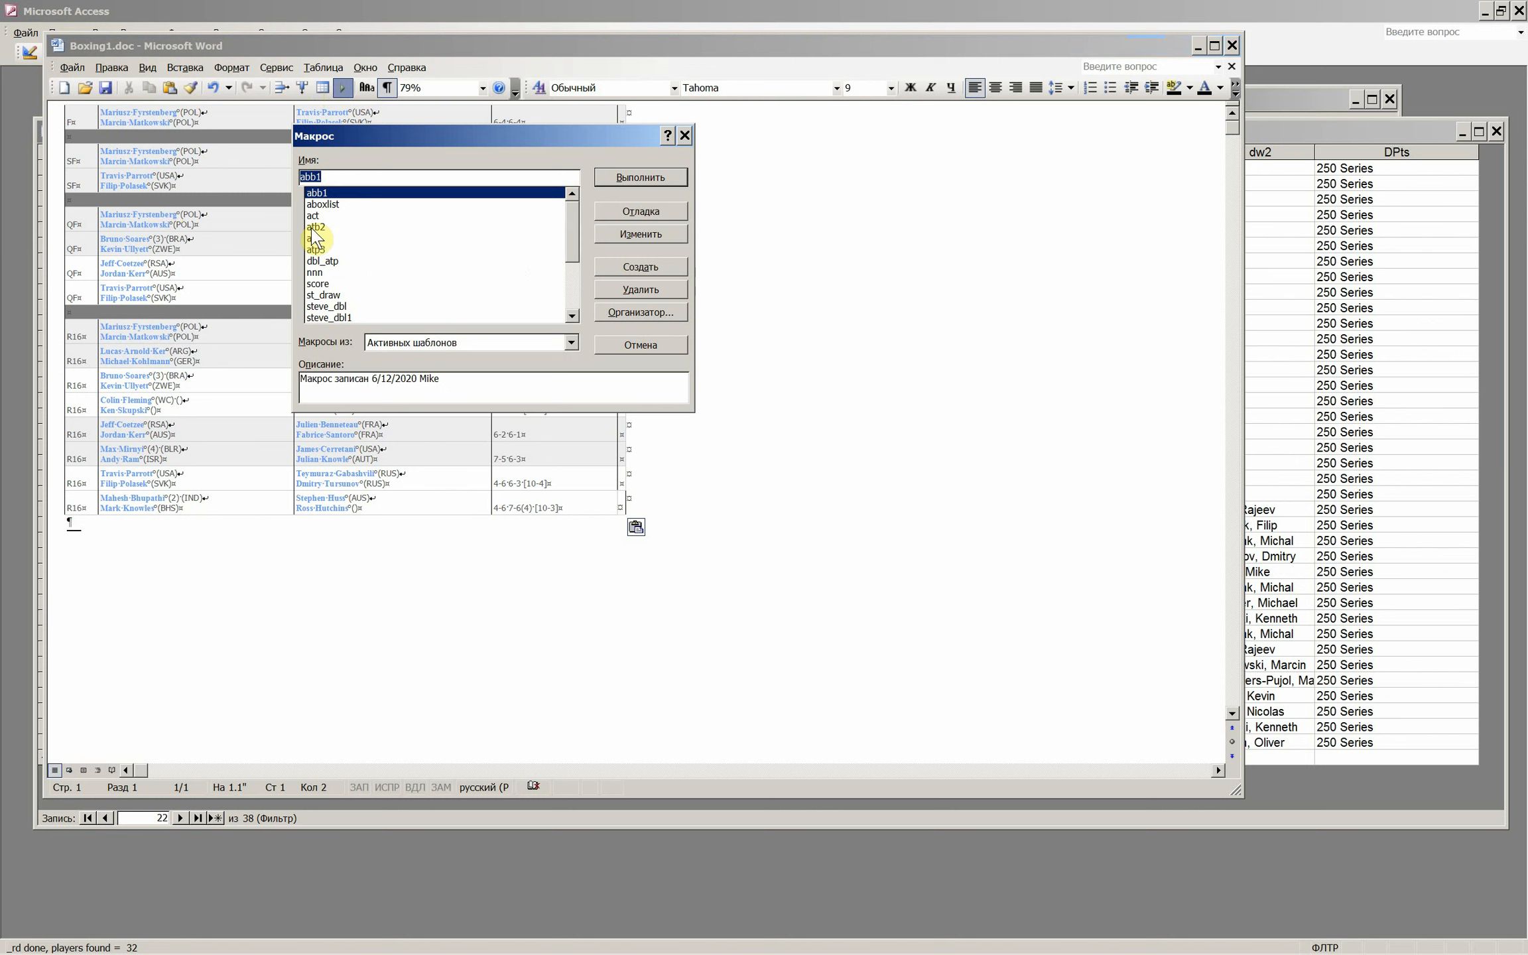
# - Run the steve_dbl macro on the pasted doubles draw and compare the result with the Eastbourne 2009 draw page in the browser
pyautogui.click(331, 318)
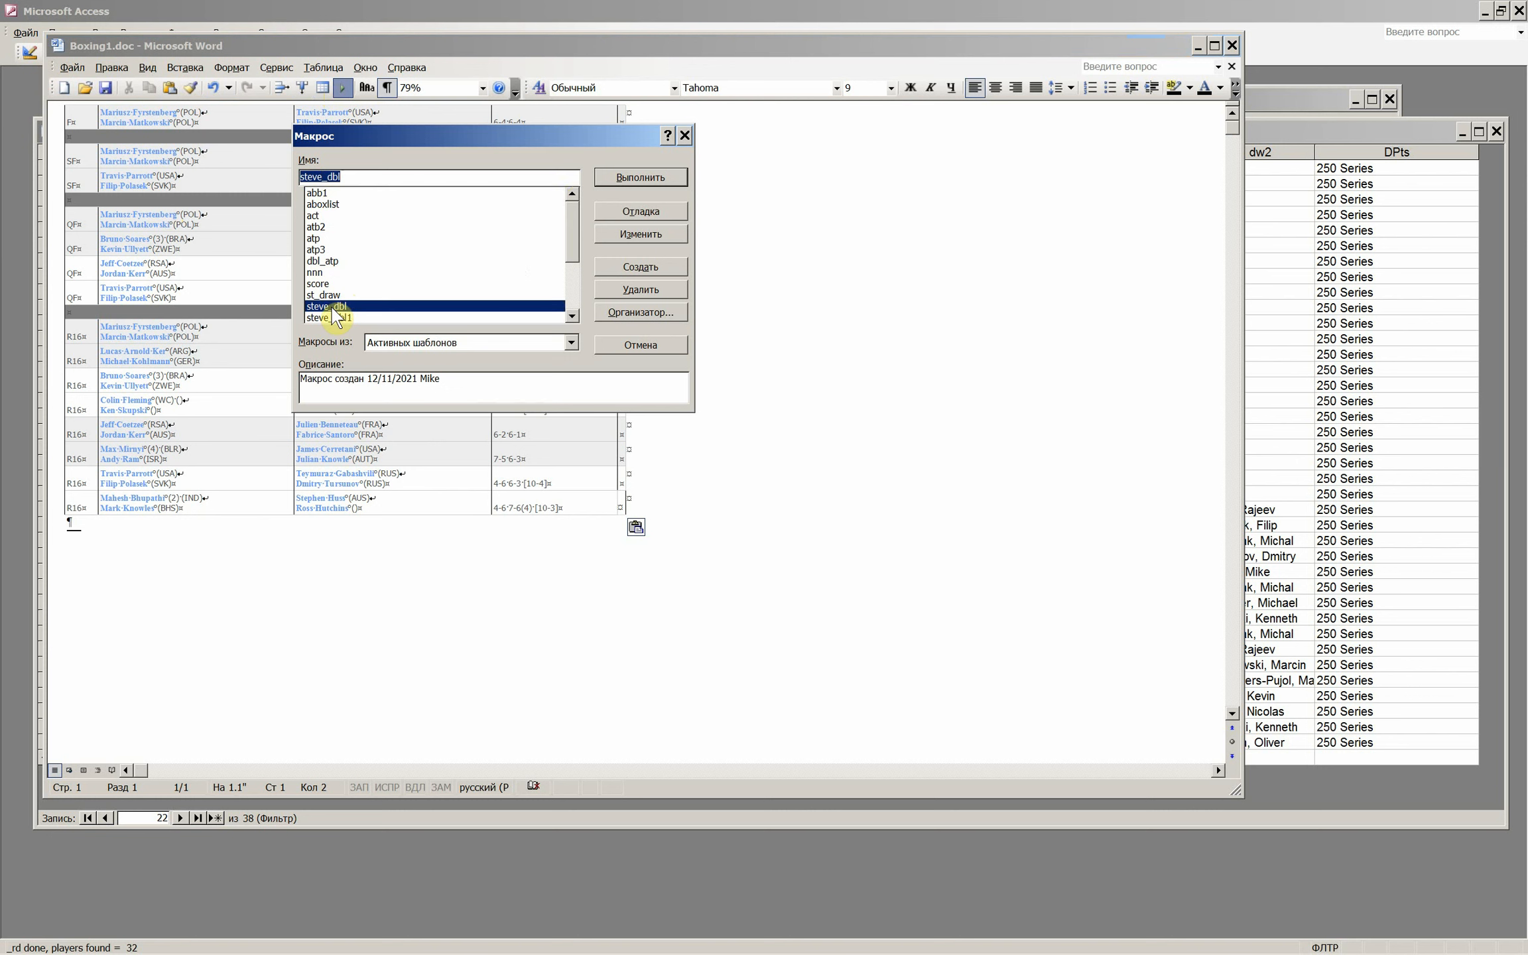
pyautogui.click(641, 177)
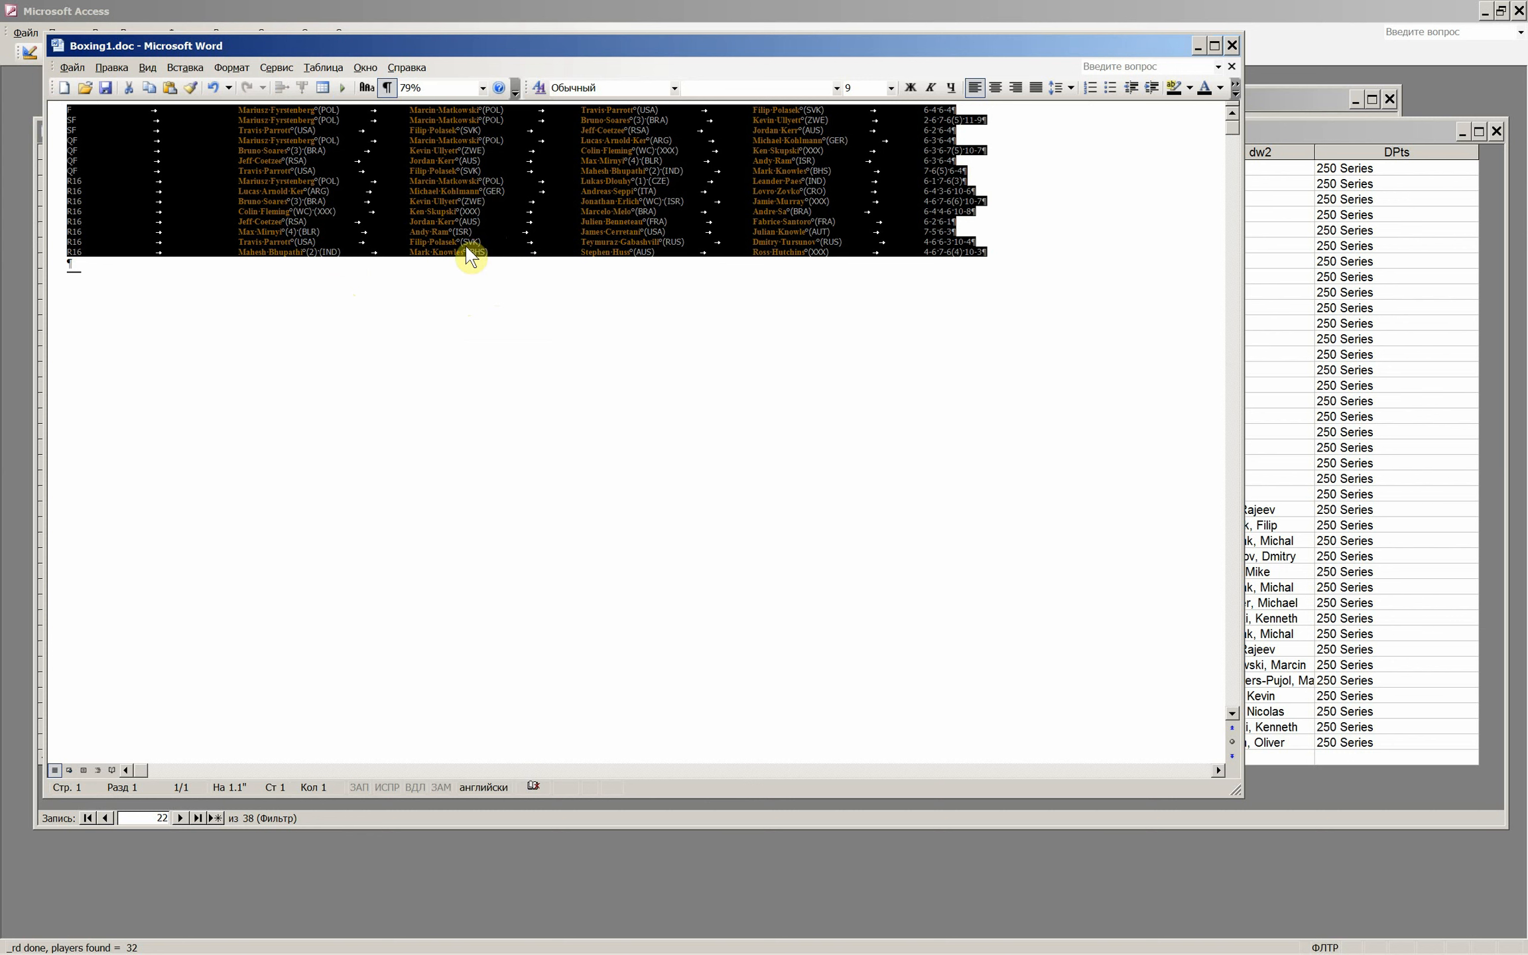
pyautogui.click(330, 211)
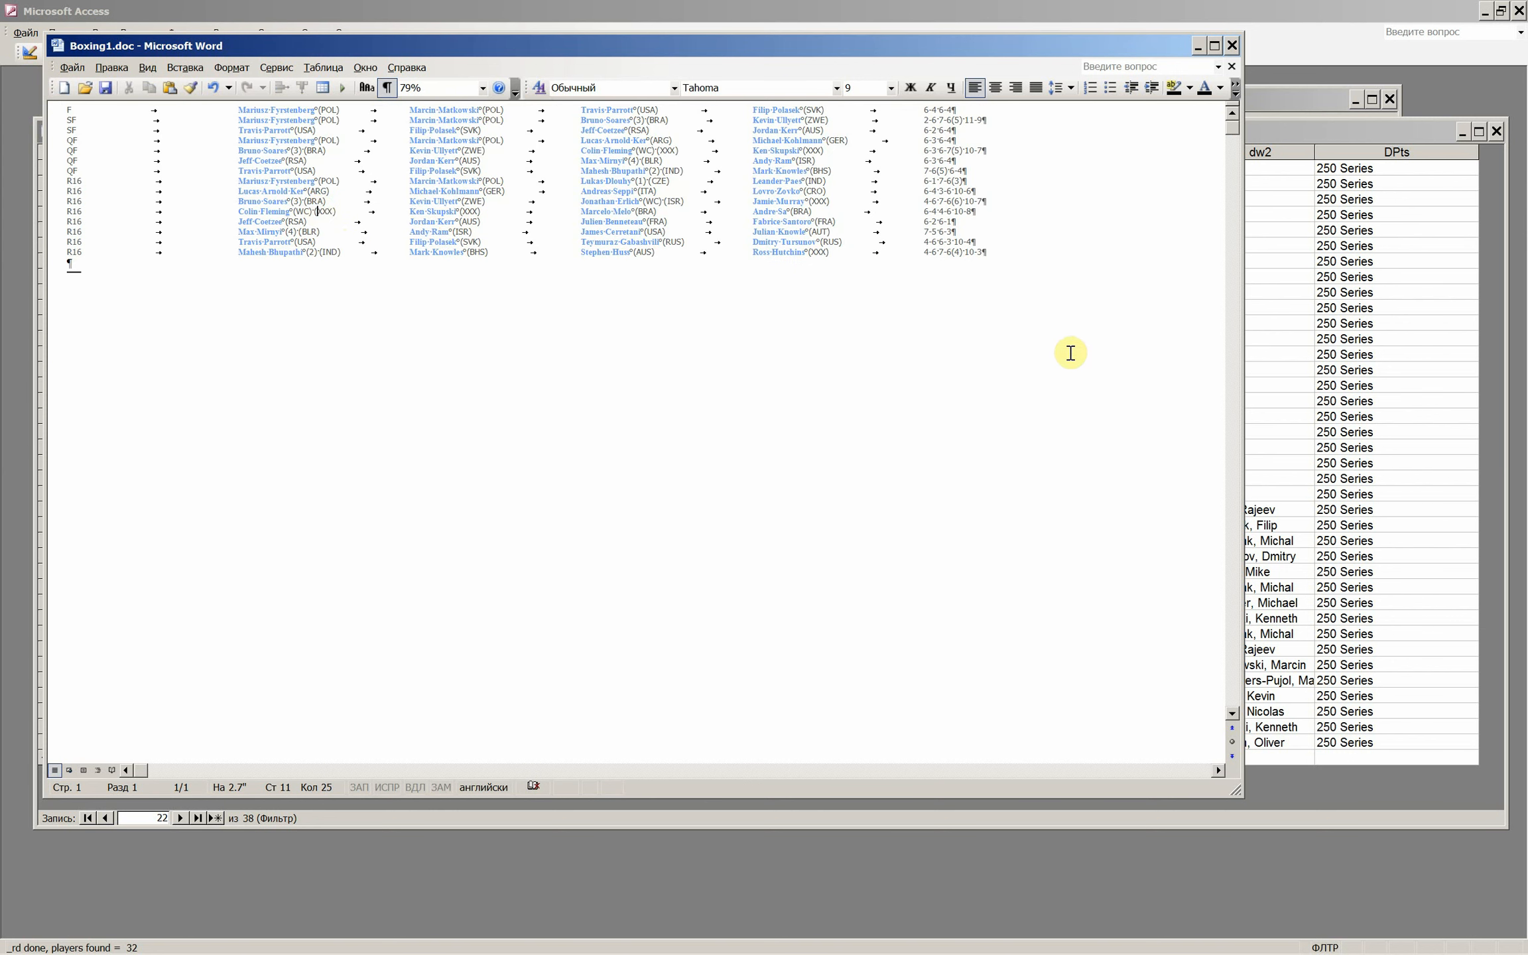
pyautogui.click(491, 941)
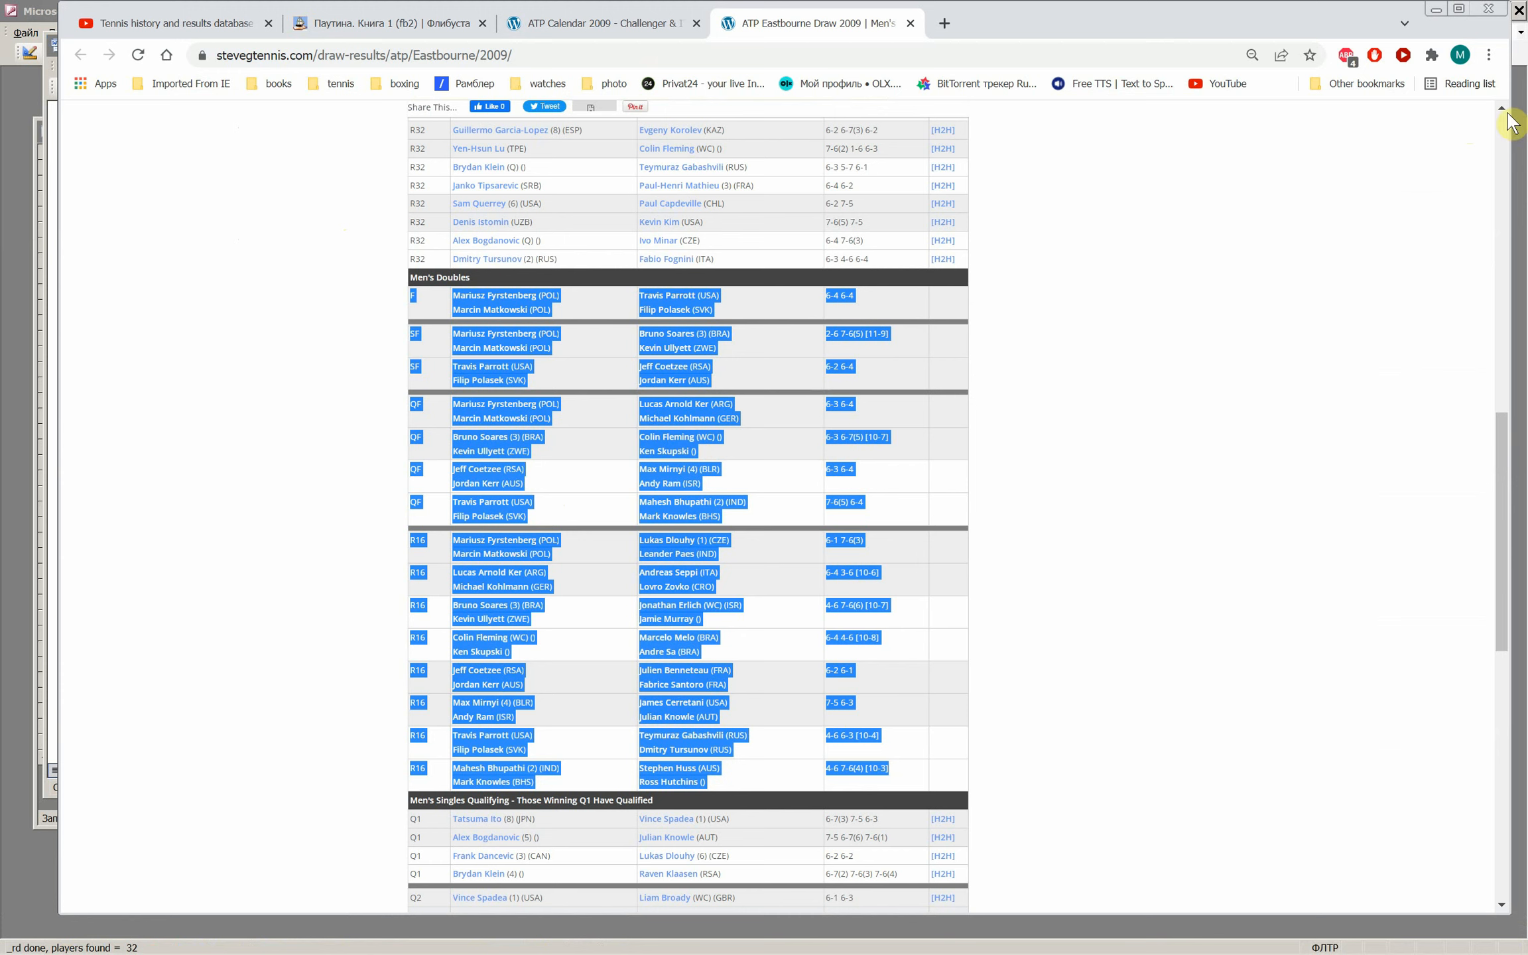
pyautogui.click(1436, 9)
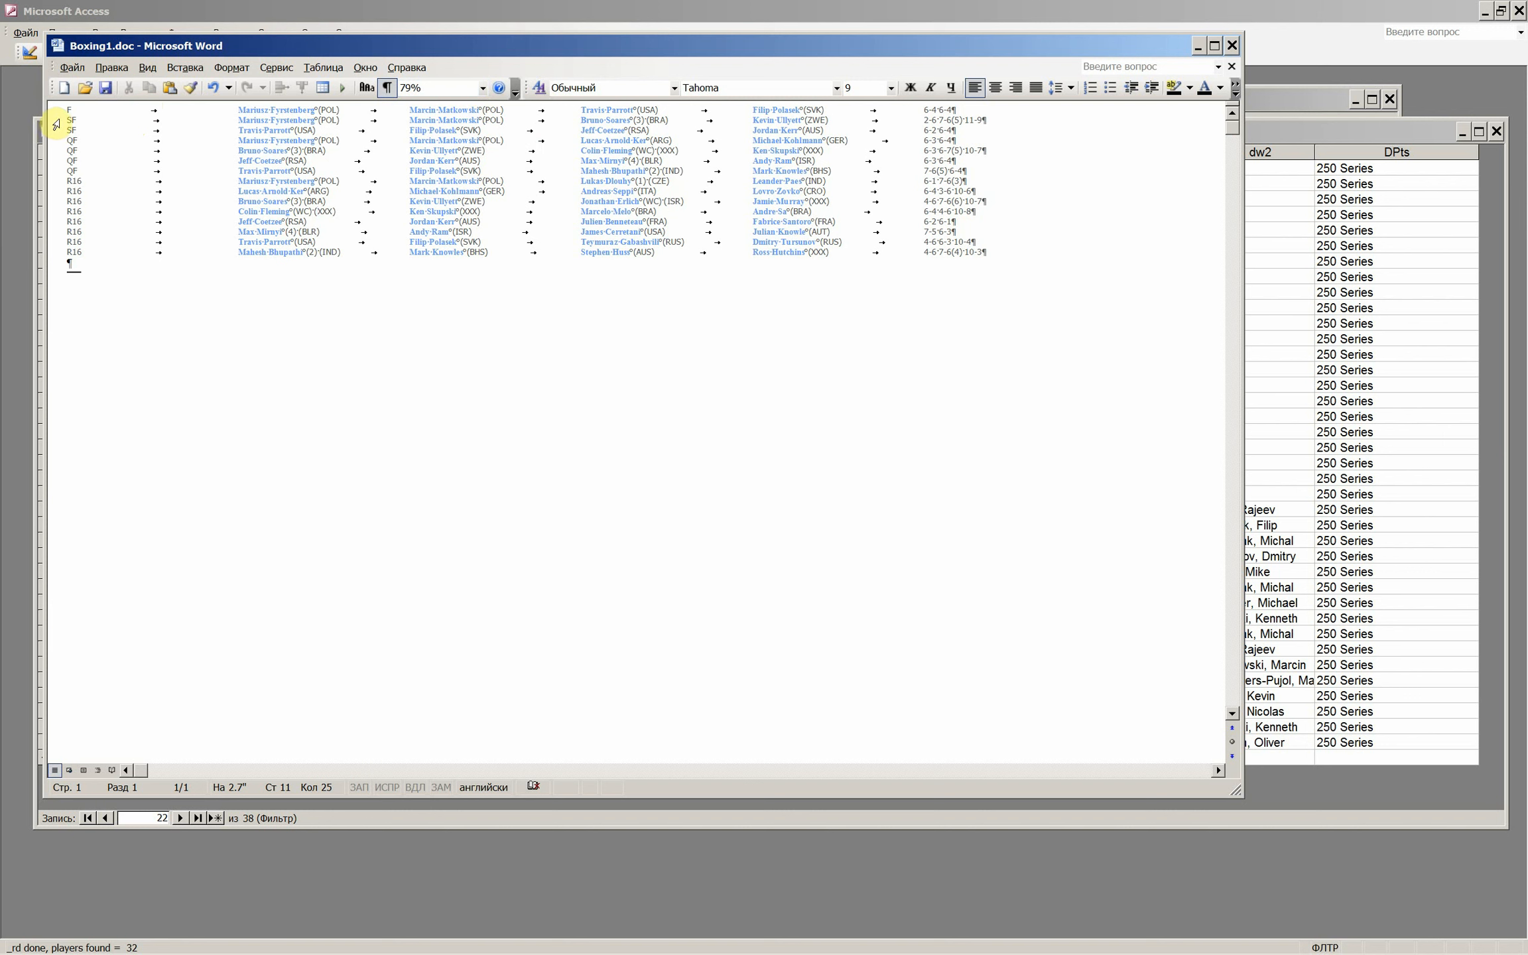
# - Copy all converted match lines from the Word document into the empty _raw_d_steve table in Access, and minimize the table
pyautogui.moveTo(57, 114); pyautogui.dragTo(177, 258)
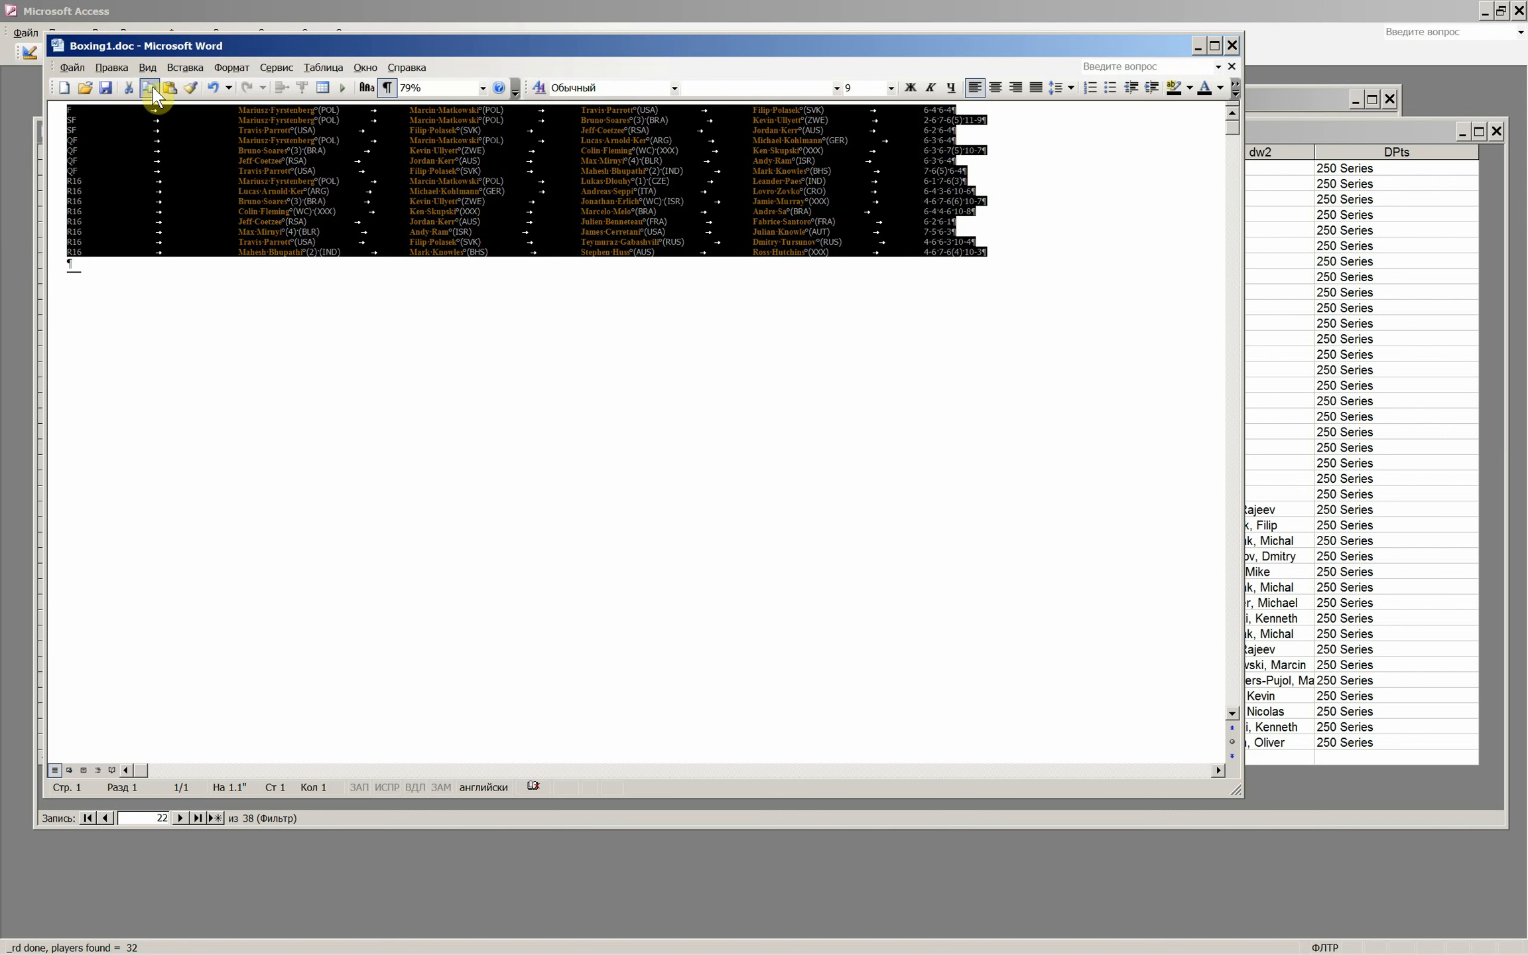
pyautogui.click(1198, 46)
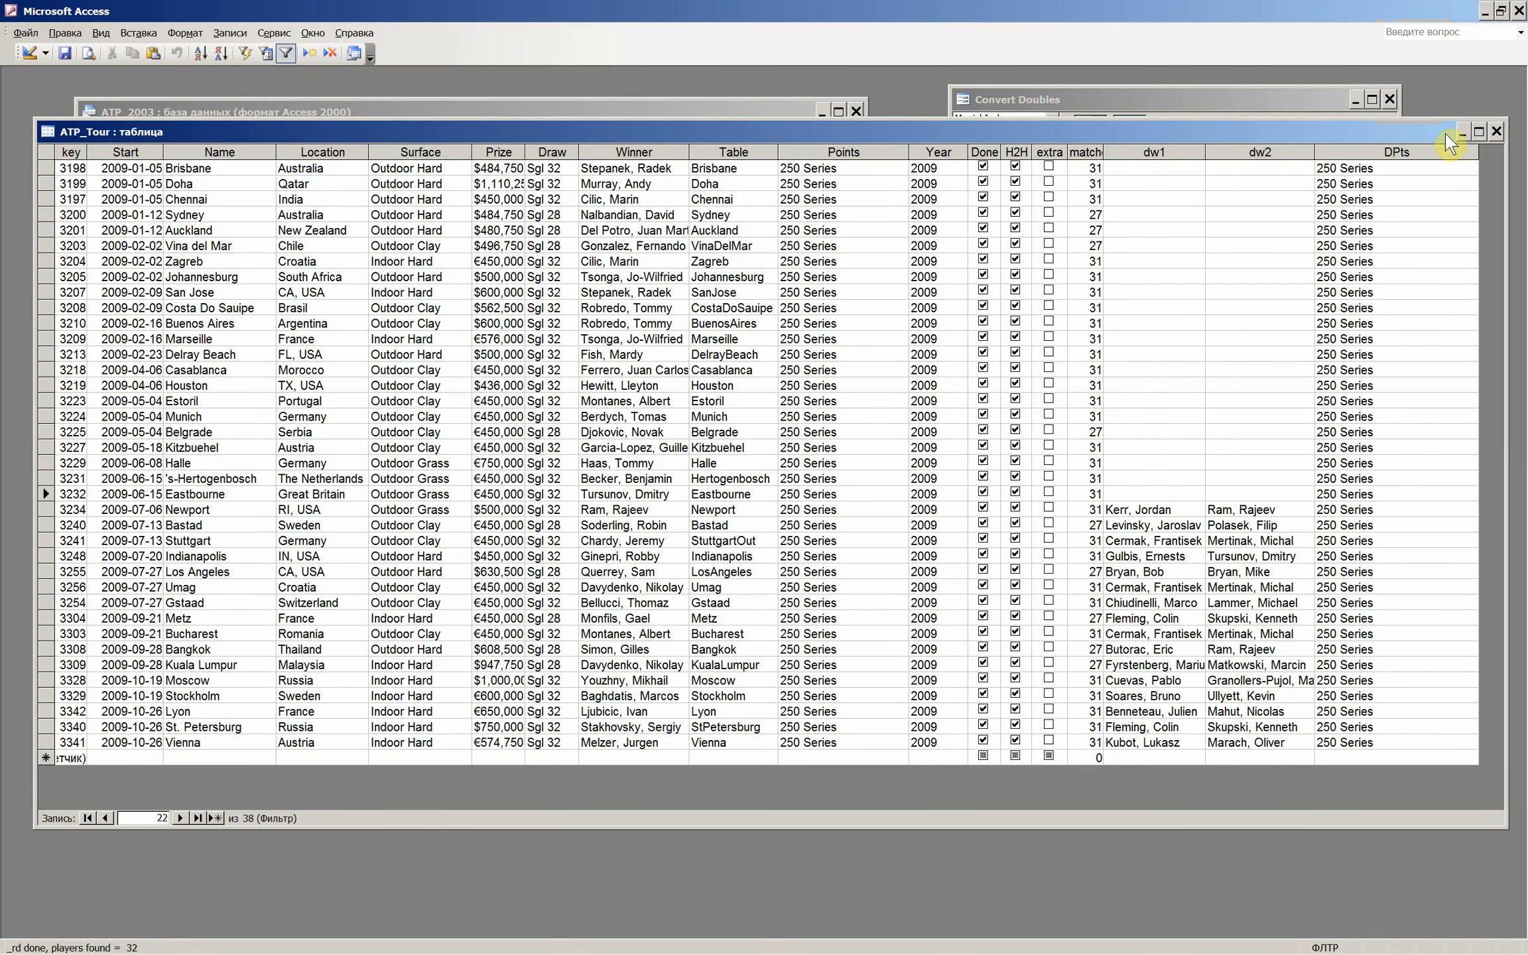
pyautogui.click(1461, 132)
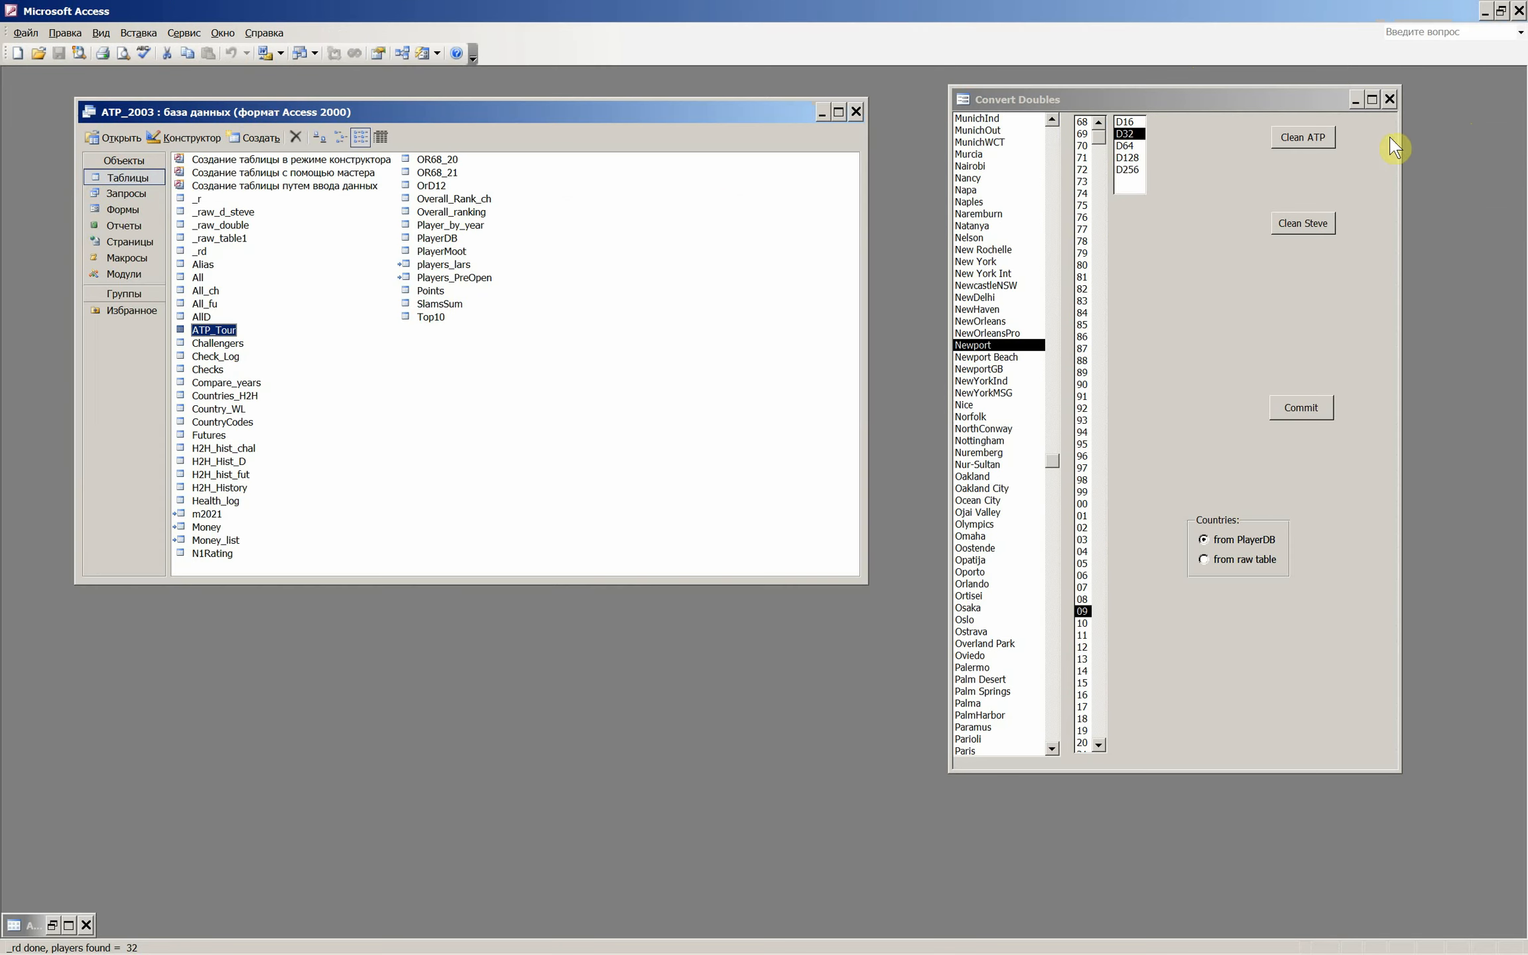
pyautogui.doubleClick(236, 213)
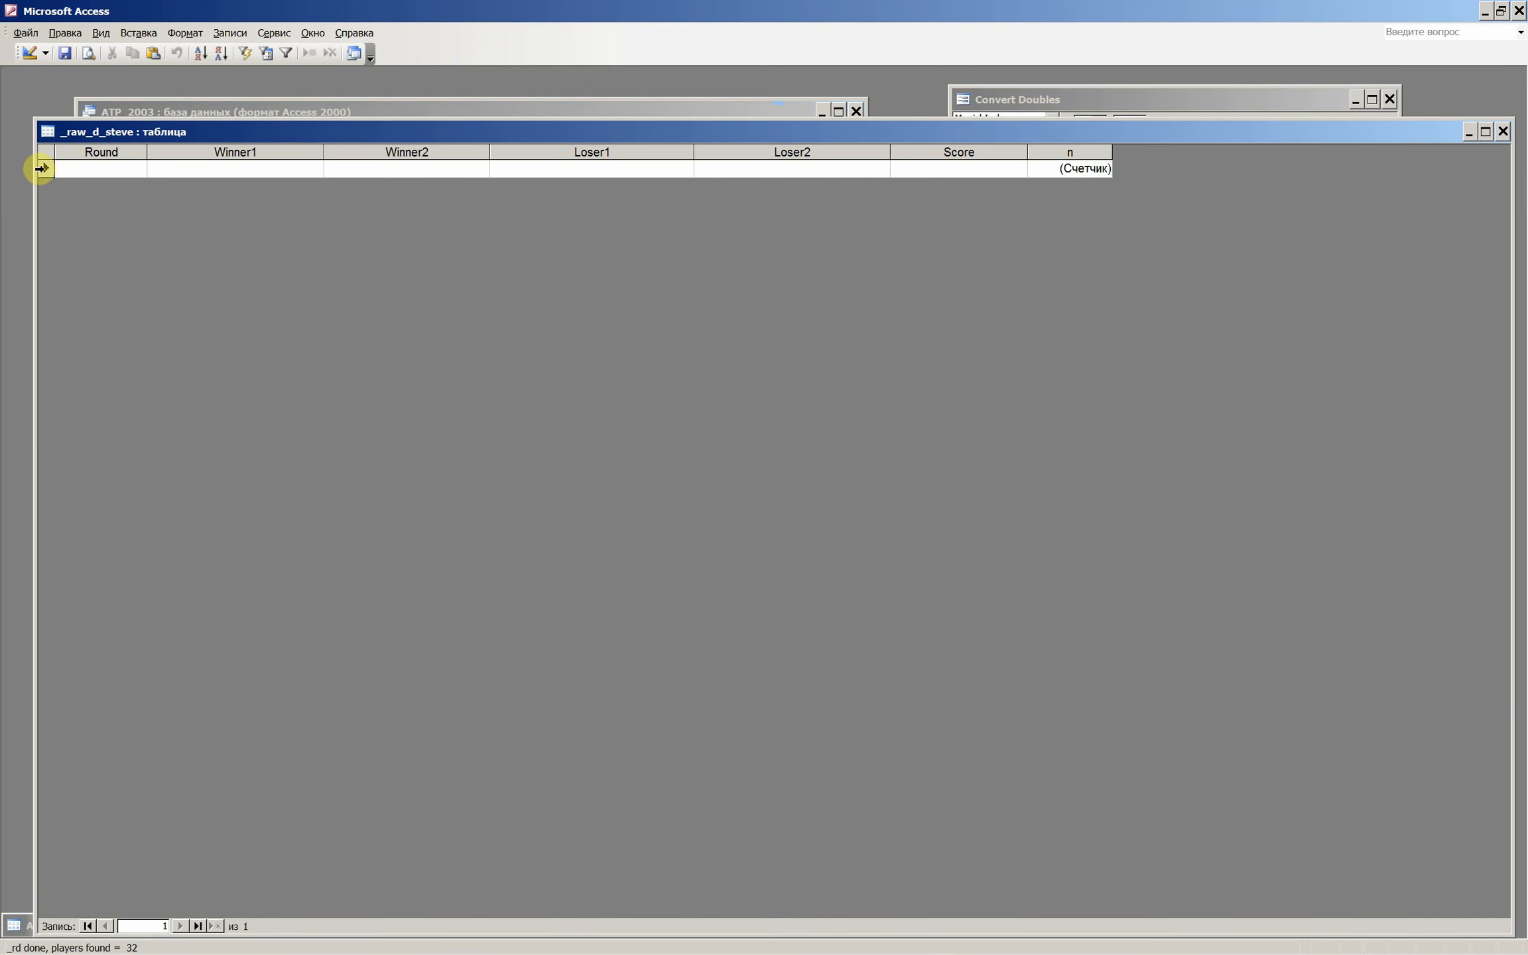
pyautogui.click(44, 167)
pyautogui.click(154, 53)
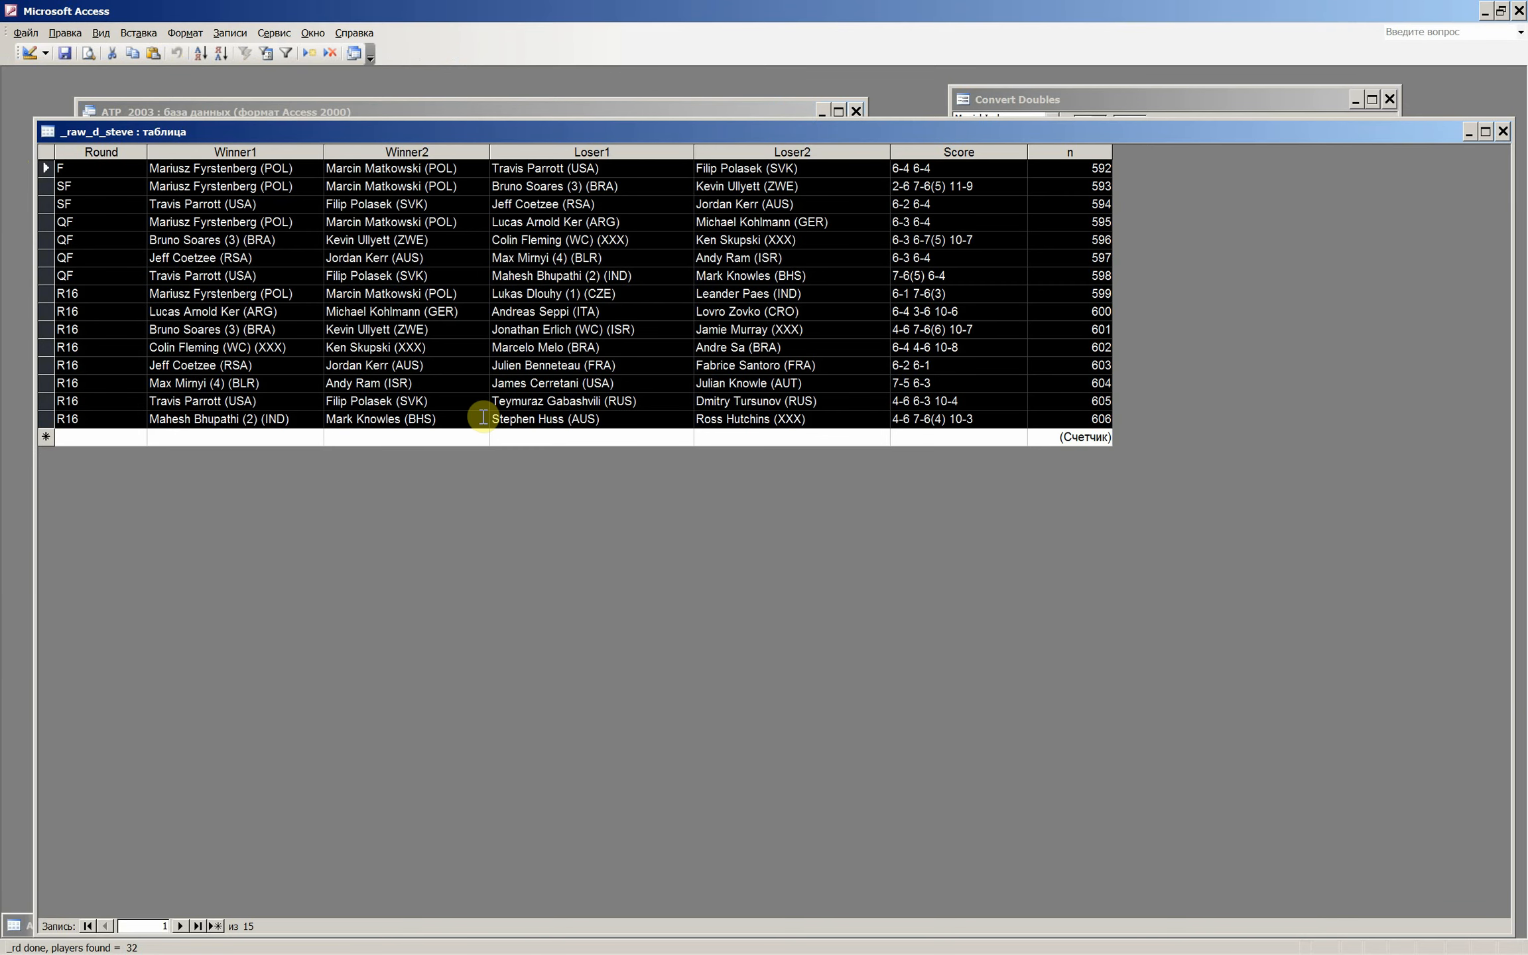
pyautogui.click(350, 347)
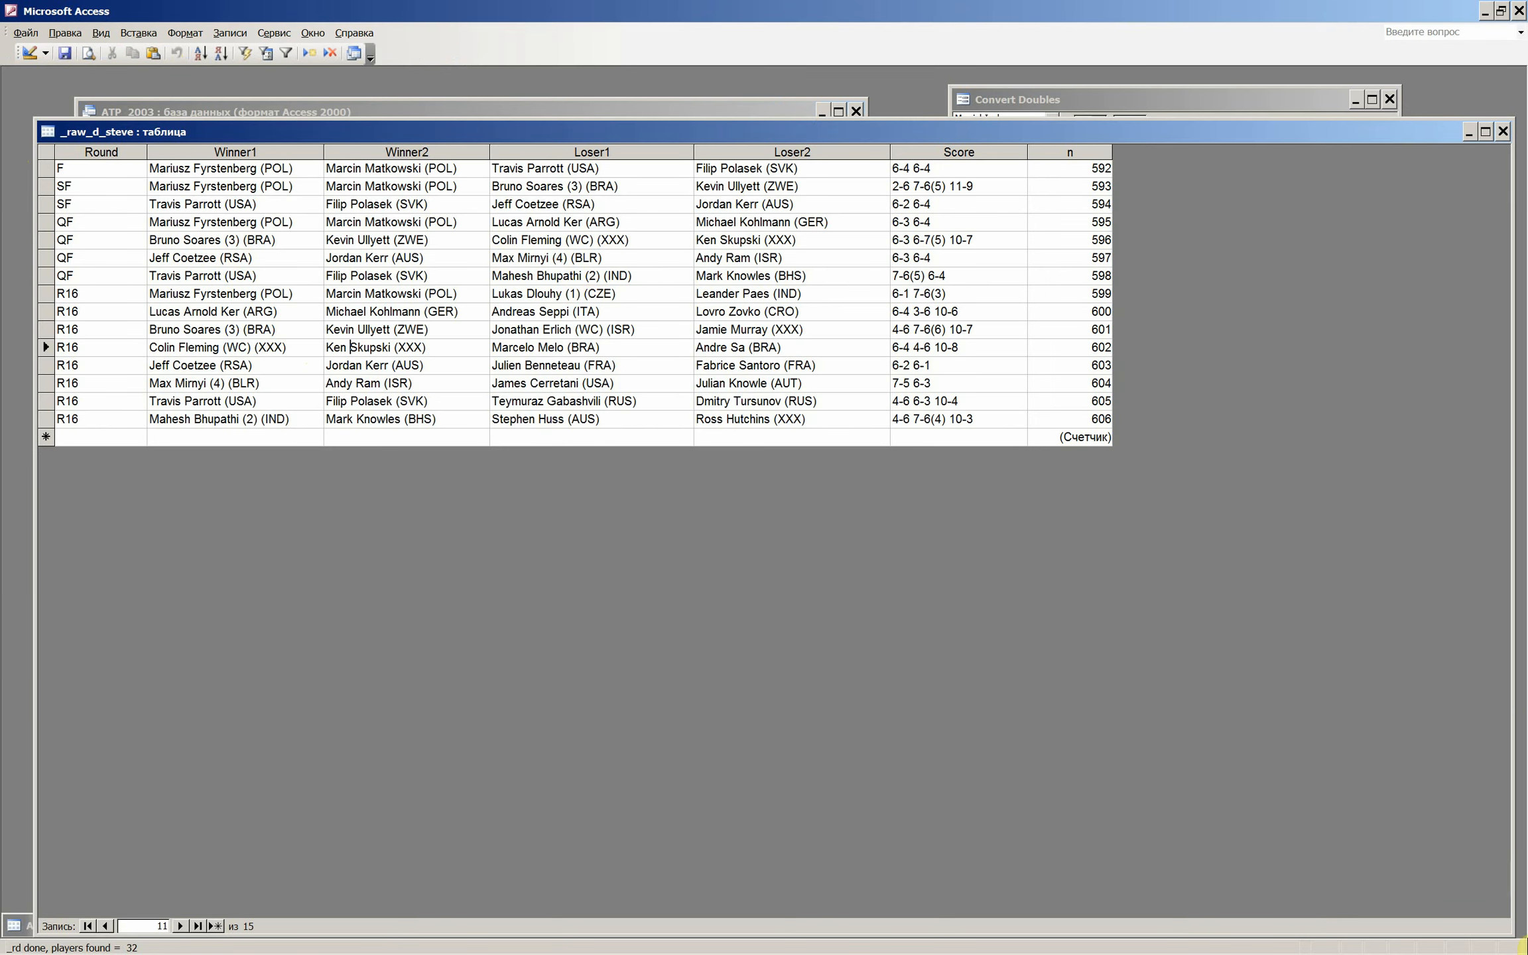
pyautogui.moveTo(1277, 122); pyautogui.dragTo(1306, 300)
pyautogui.click(1470, 318)
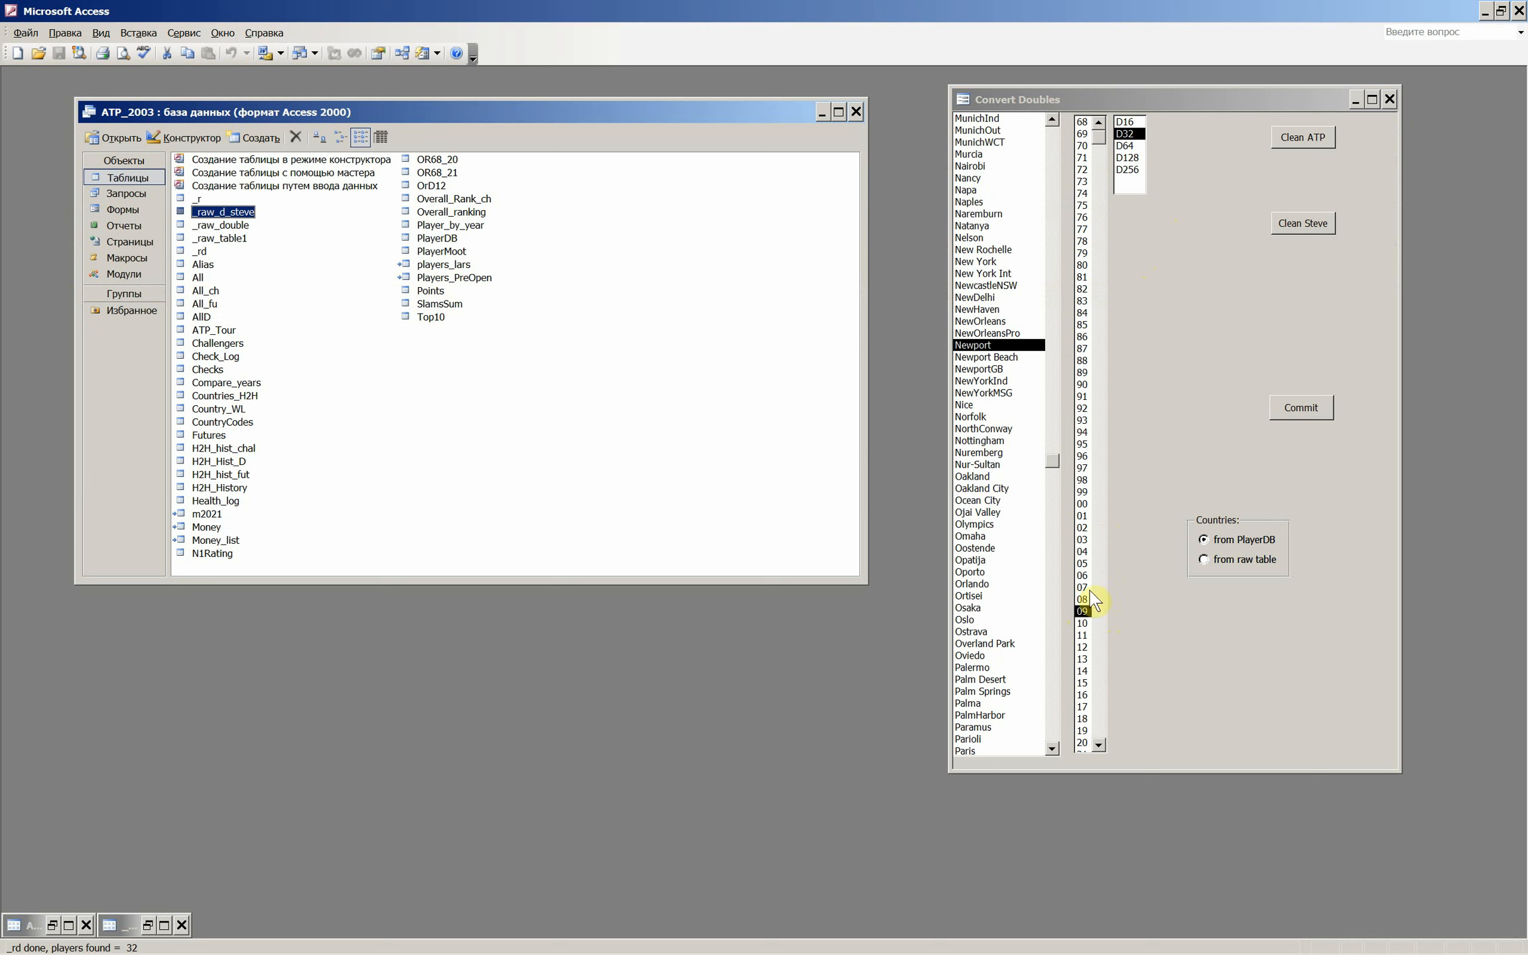
# - Run Clean Steve in Convert Doubles for Eastbourne, year 09, draw D32, and close the resulting player query
pyautogui.click(1083, 611)
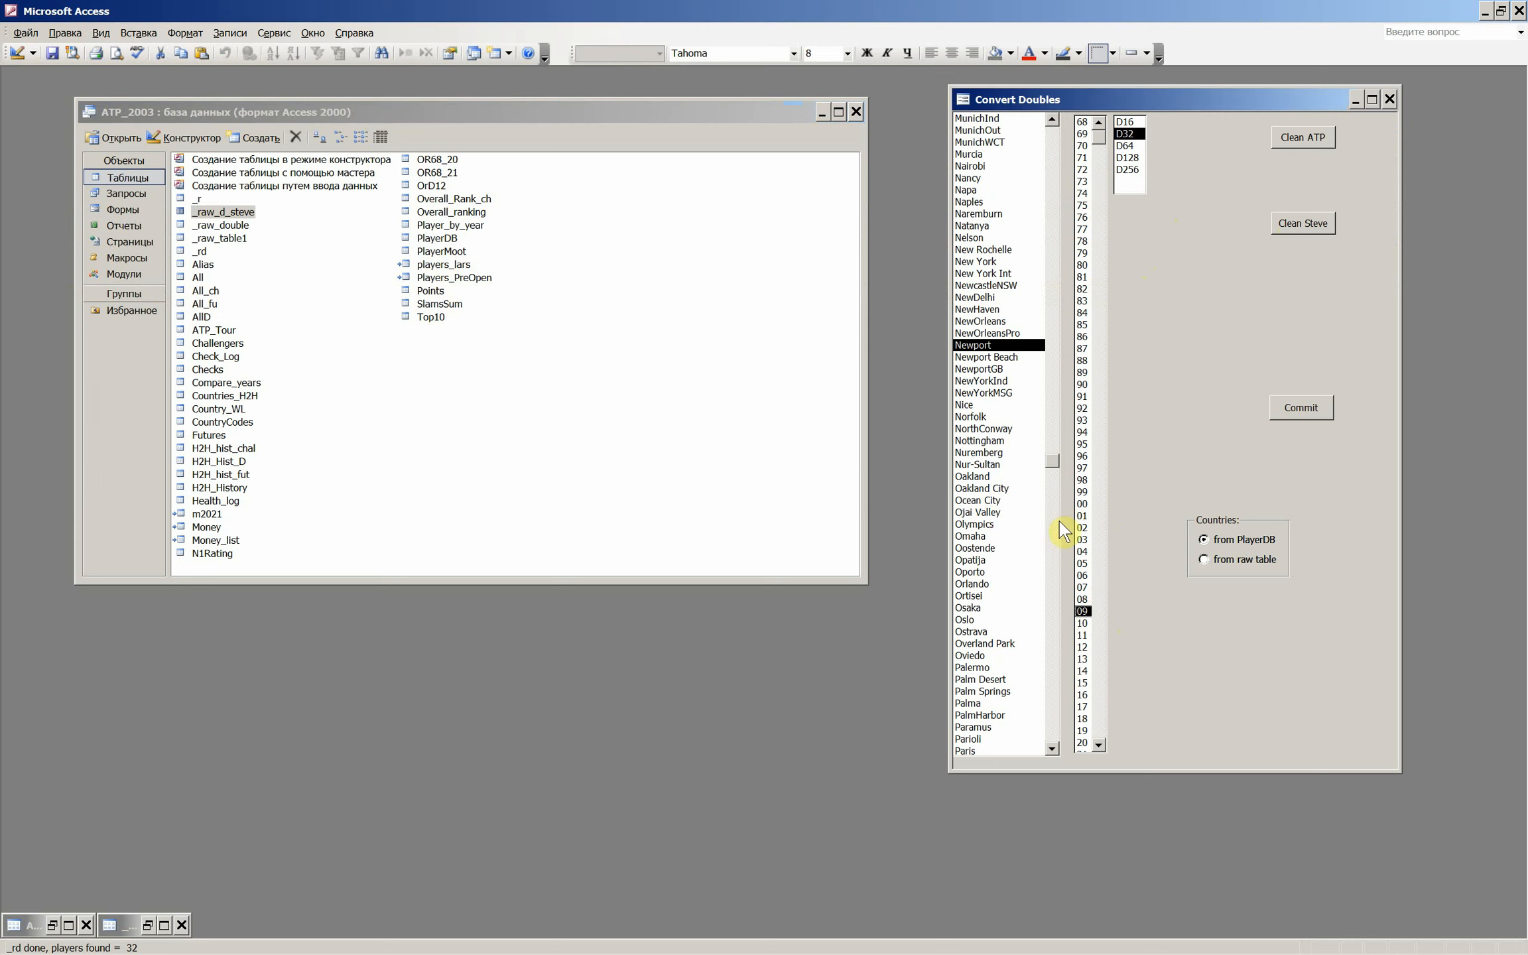
pyautogui.moveTo(1052, 462); pyautogui.dragTo(1077, 328)
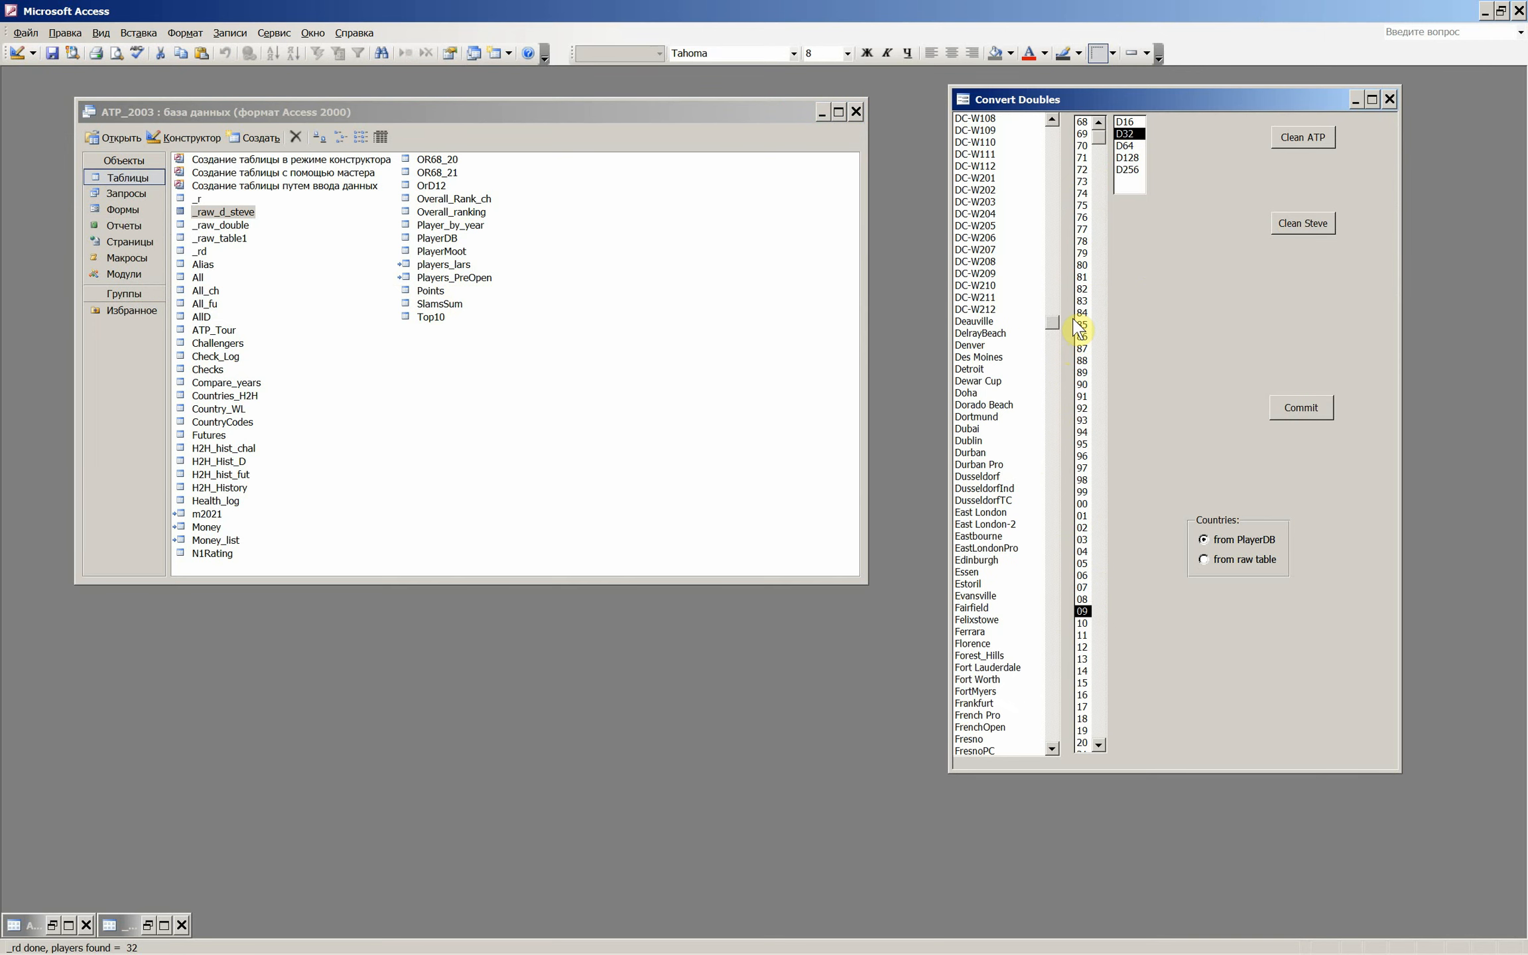
pyautogui.scroll(-8, 1078, 331)
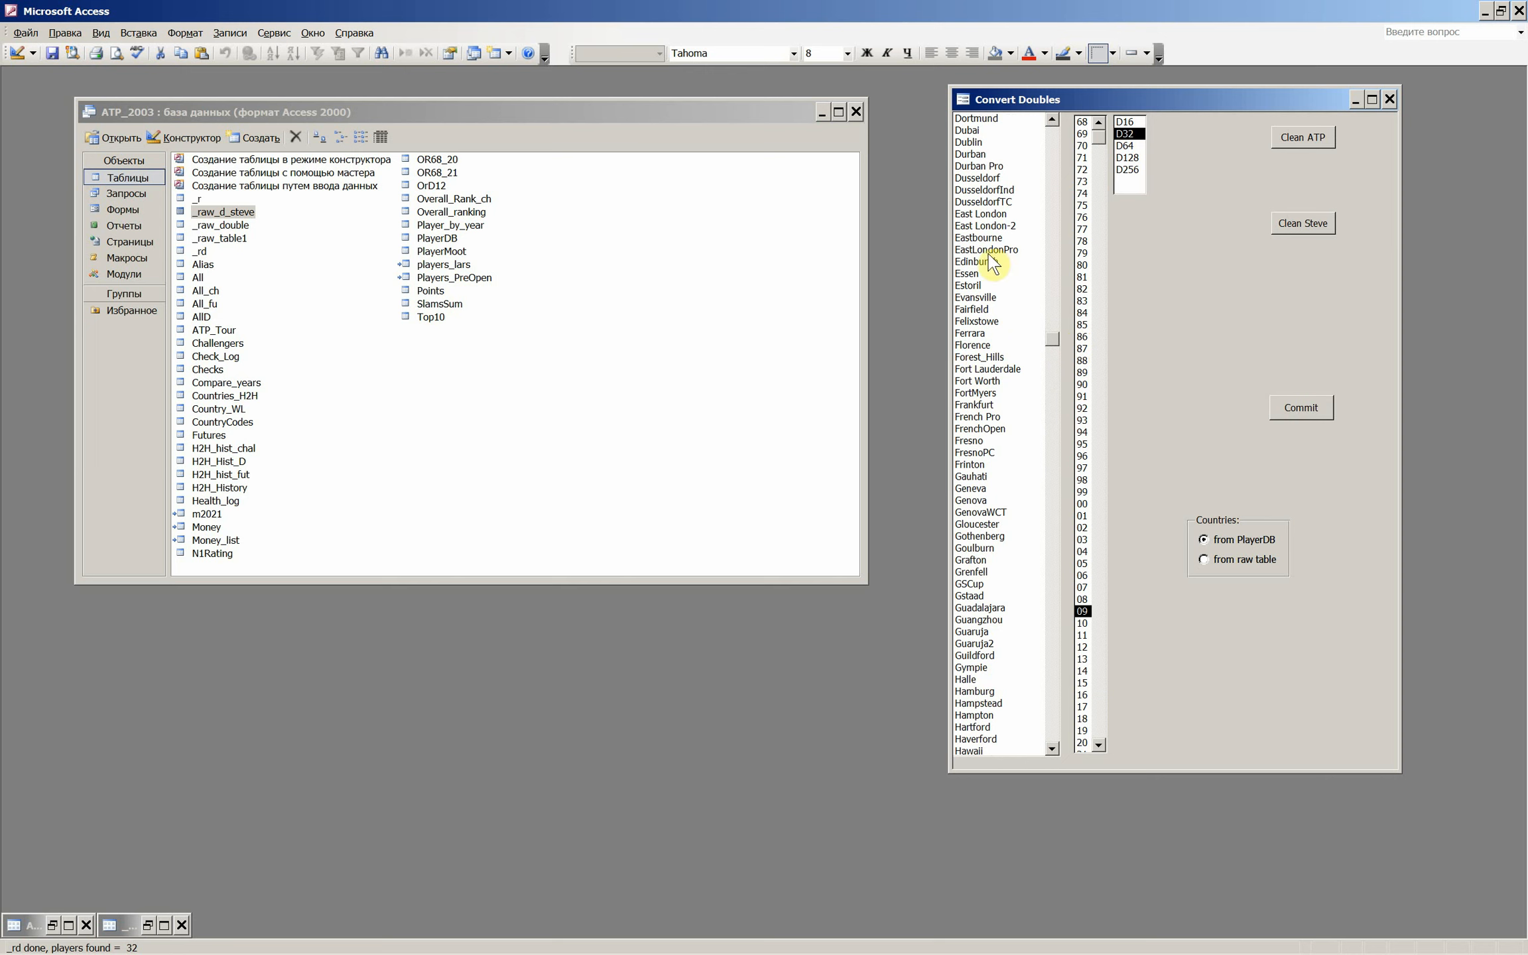
pyautogui.click(982, 238)
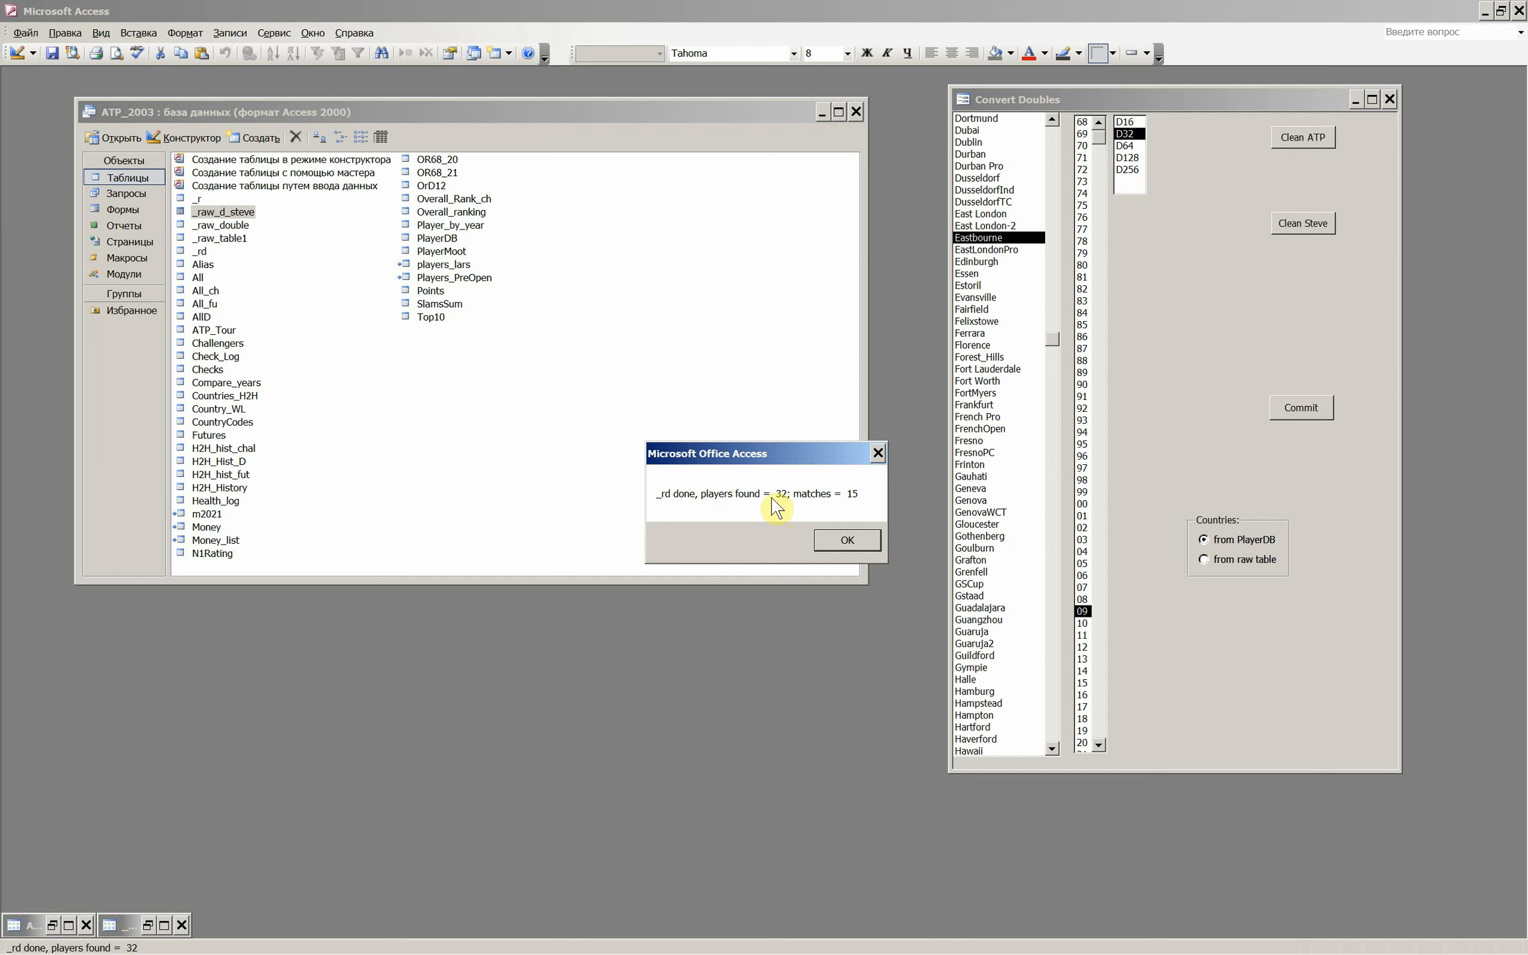
pyautogui.click(847, 540)
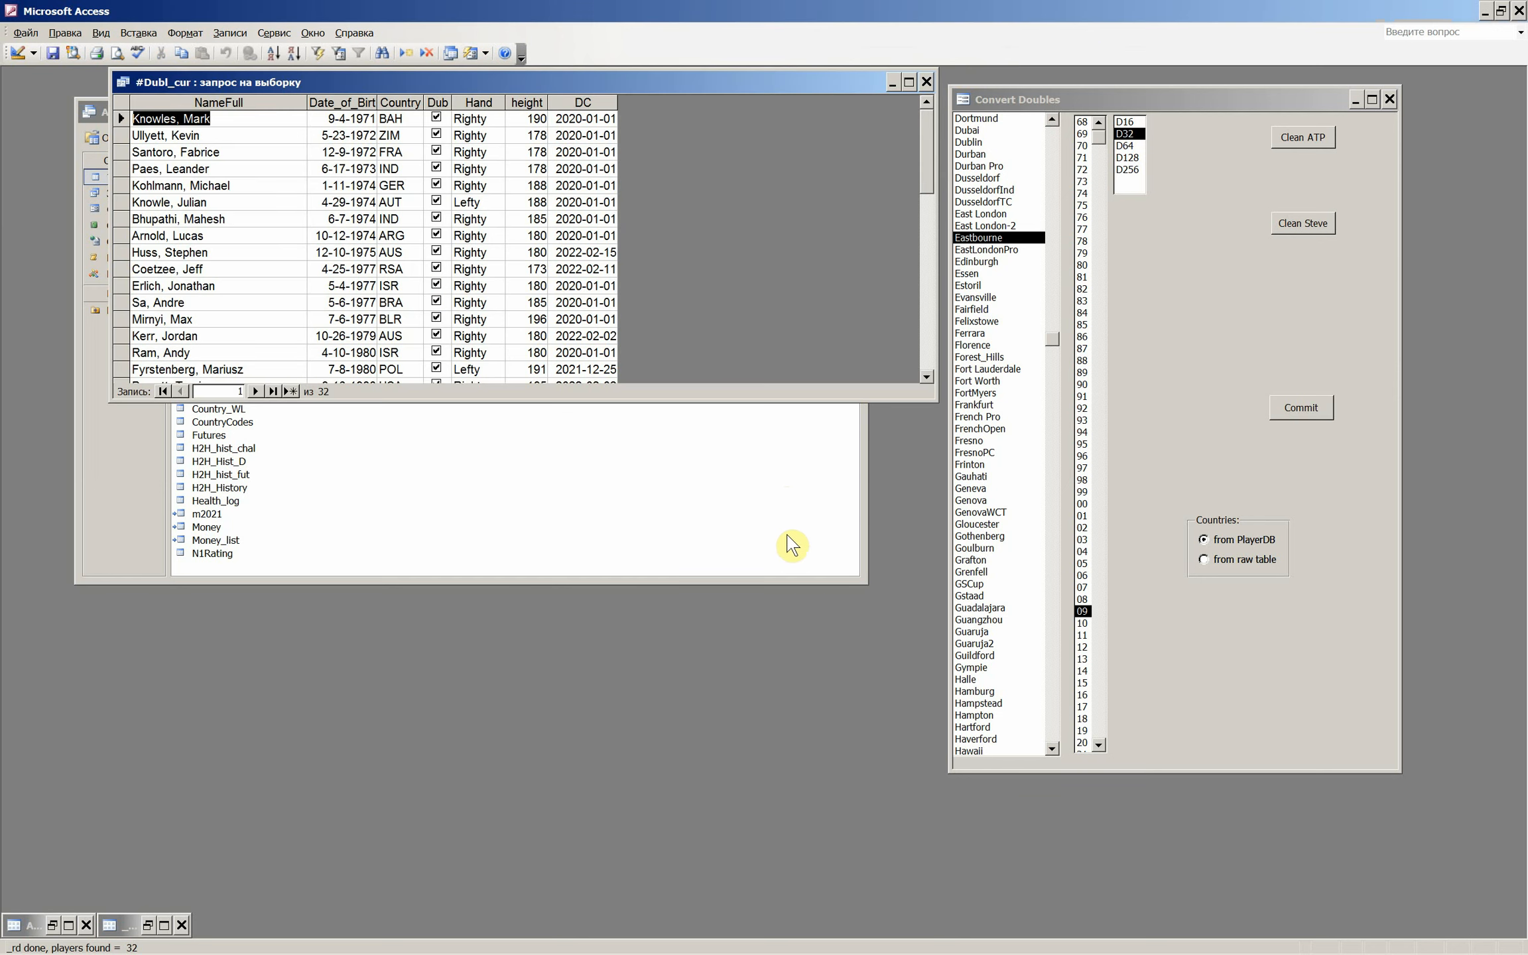
pyautogui.click(926, 82)
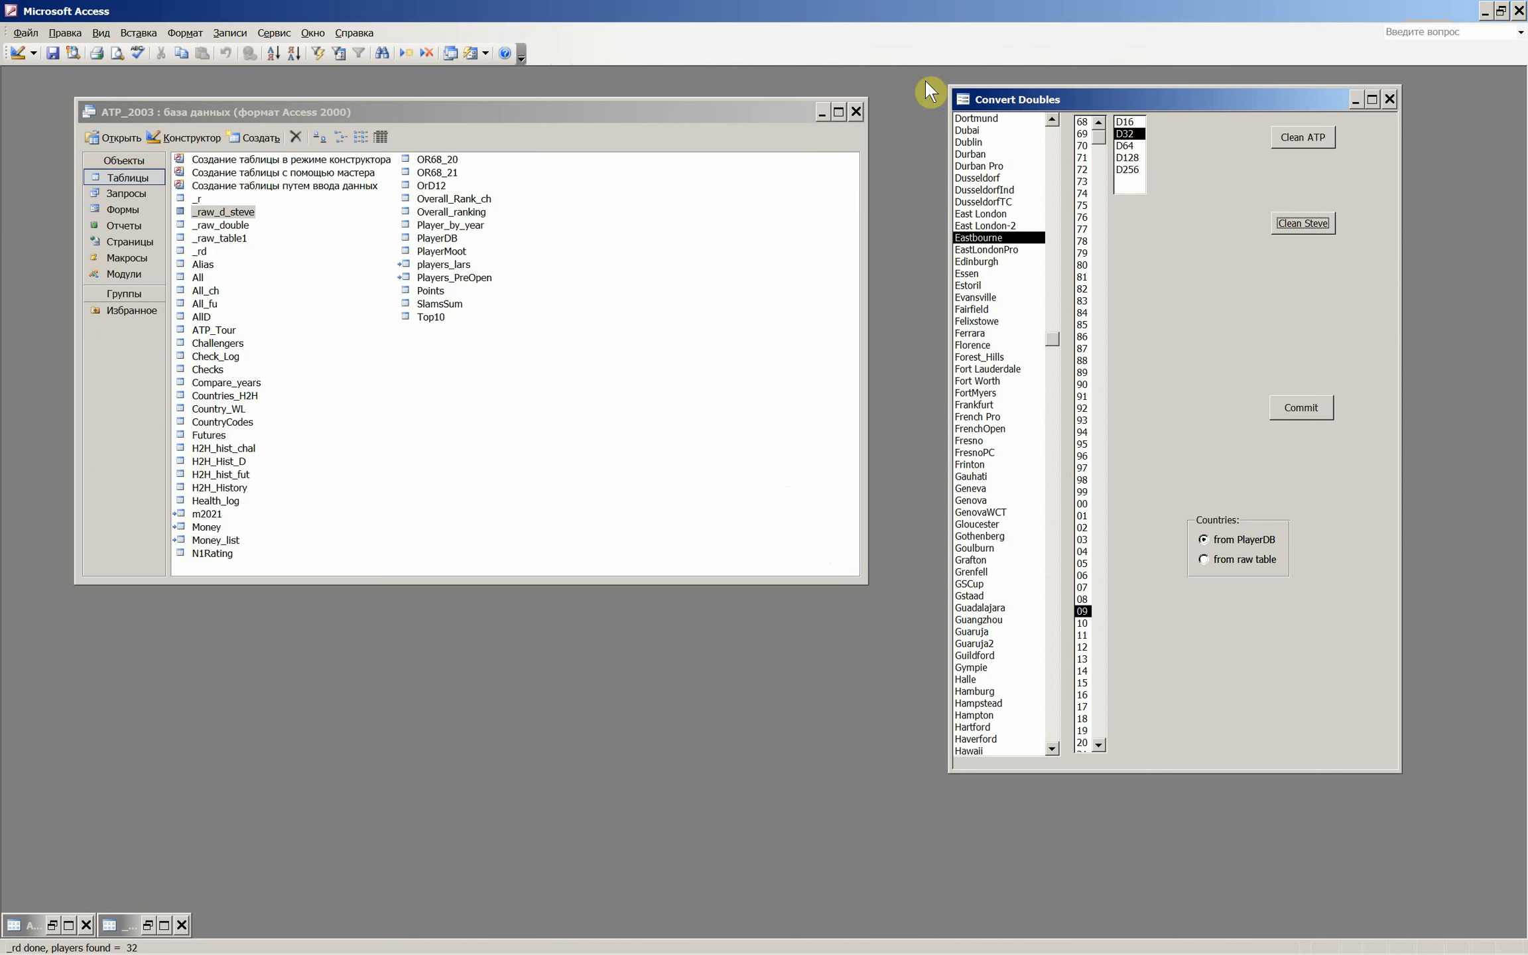
# - Append 1 to the Loser1 surname in the last R16 row of _raw_d_steve, save the record and close the table
pyautogui.doubleClick(236, 215)
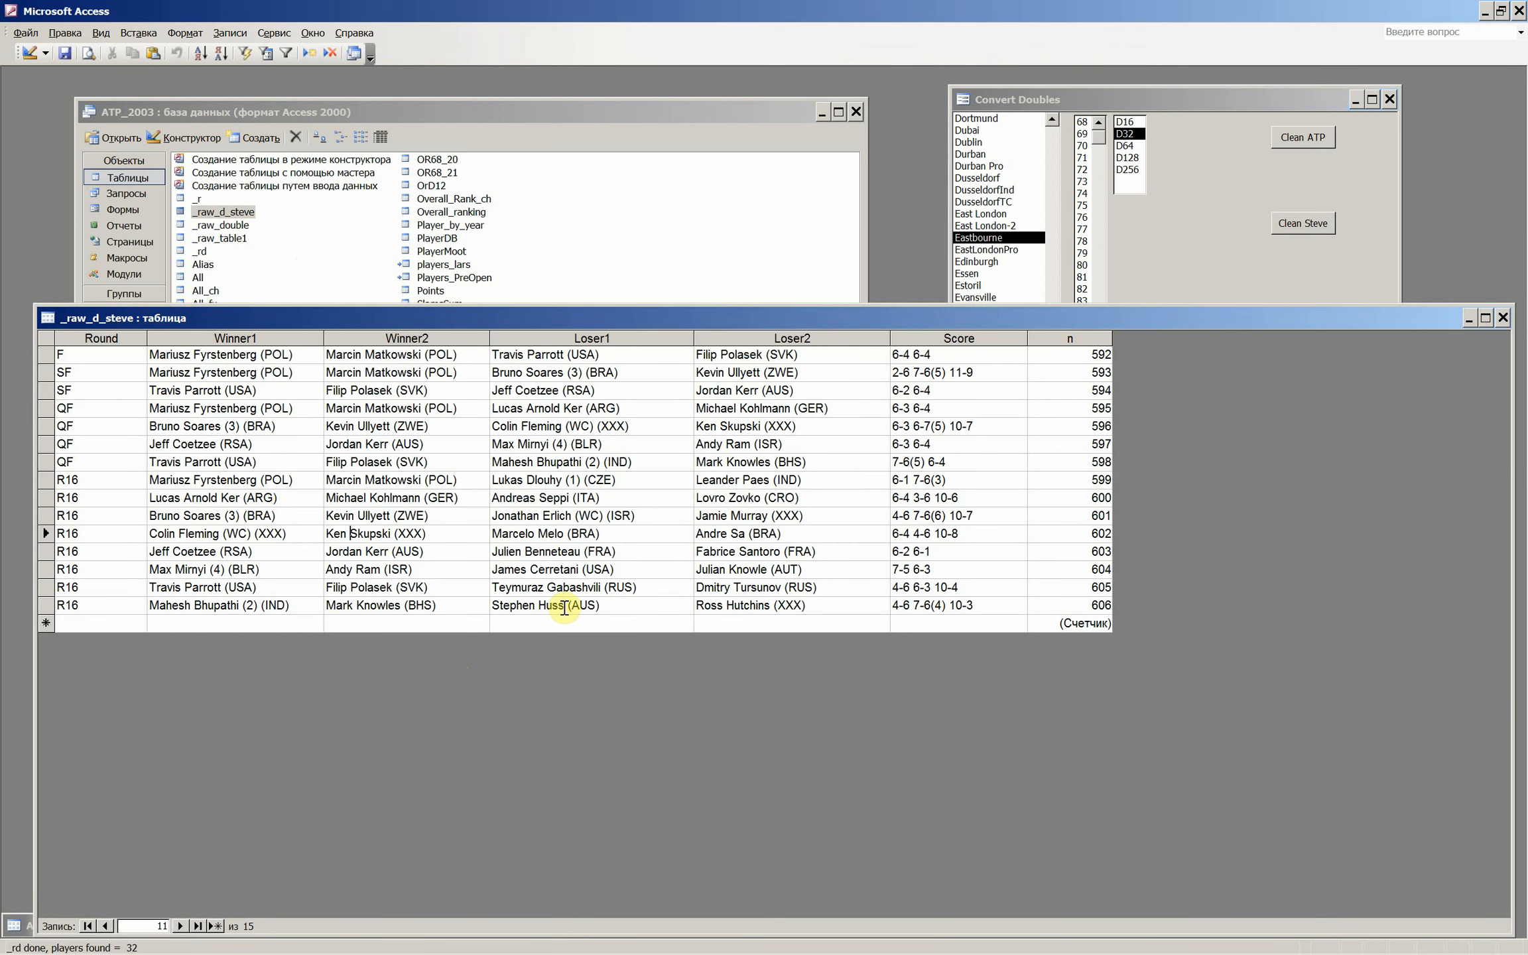
pyautogui.write('1')
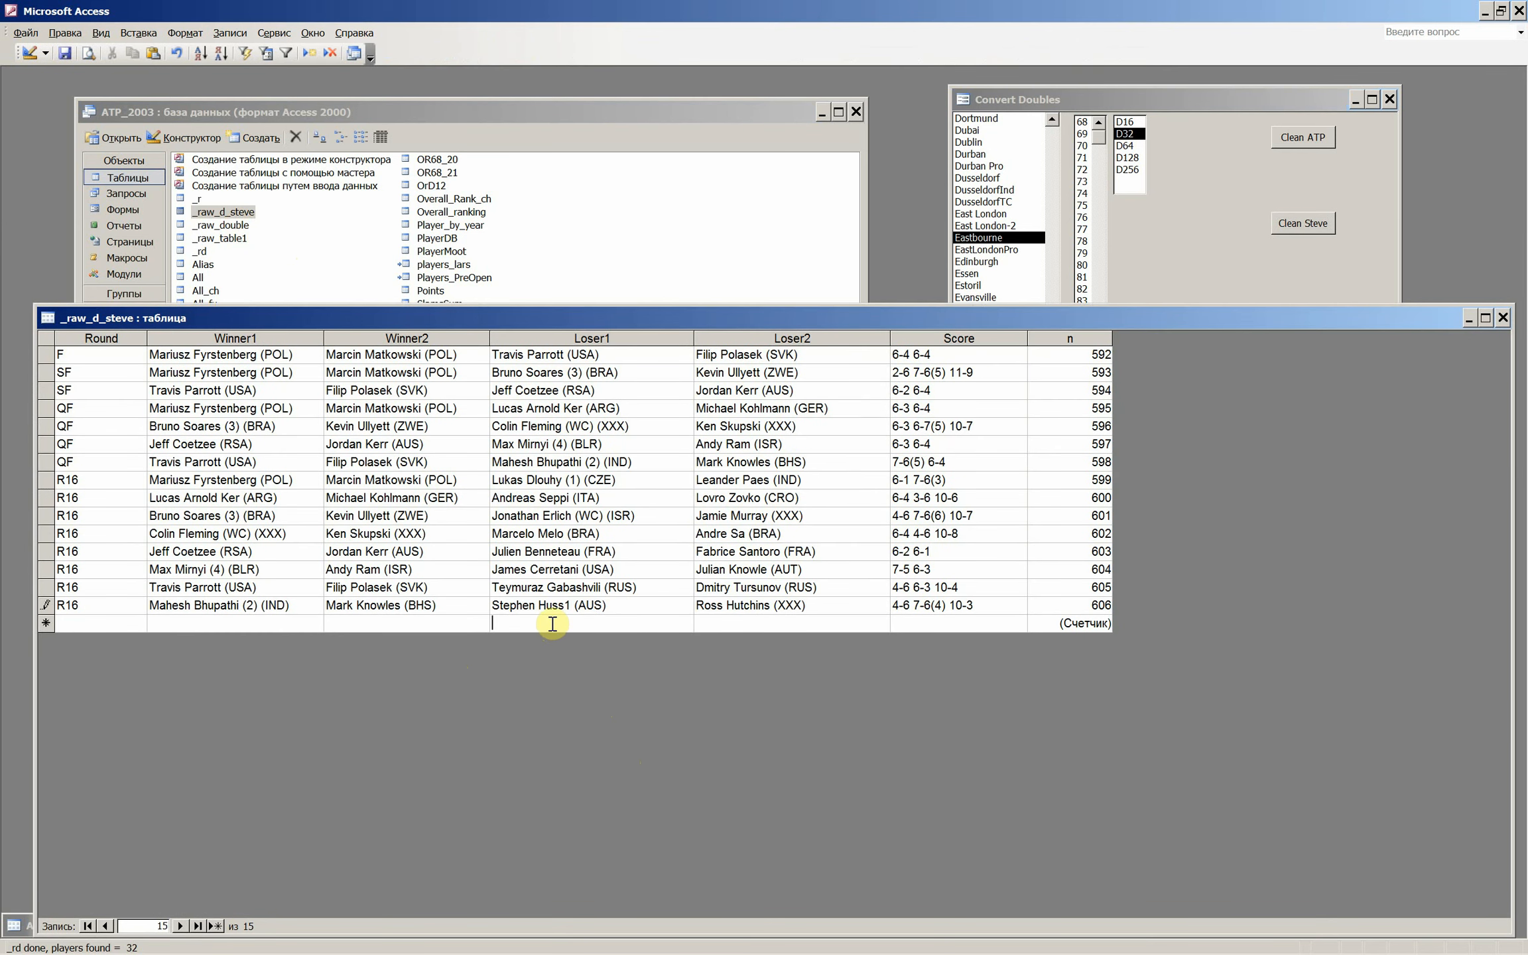
pyautogui.click(554, 622)
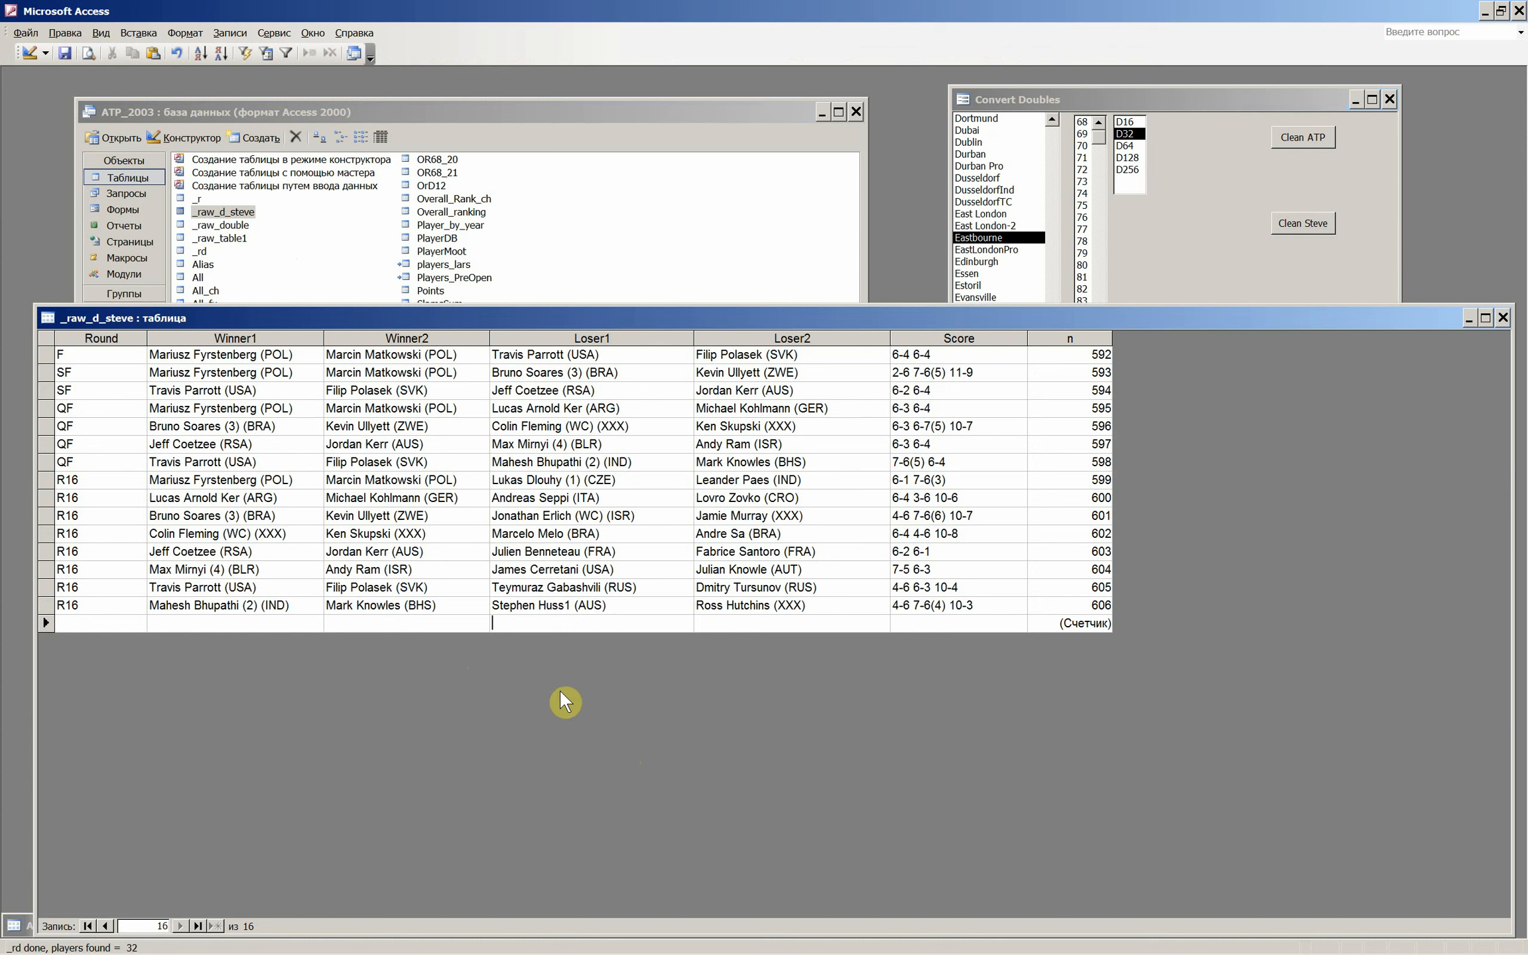
pyautogui.click(553, 605)
pyautogui.click(541, 627)
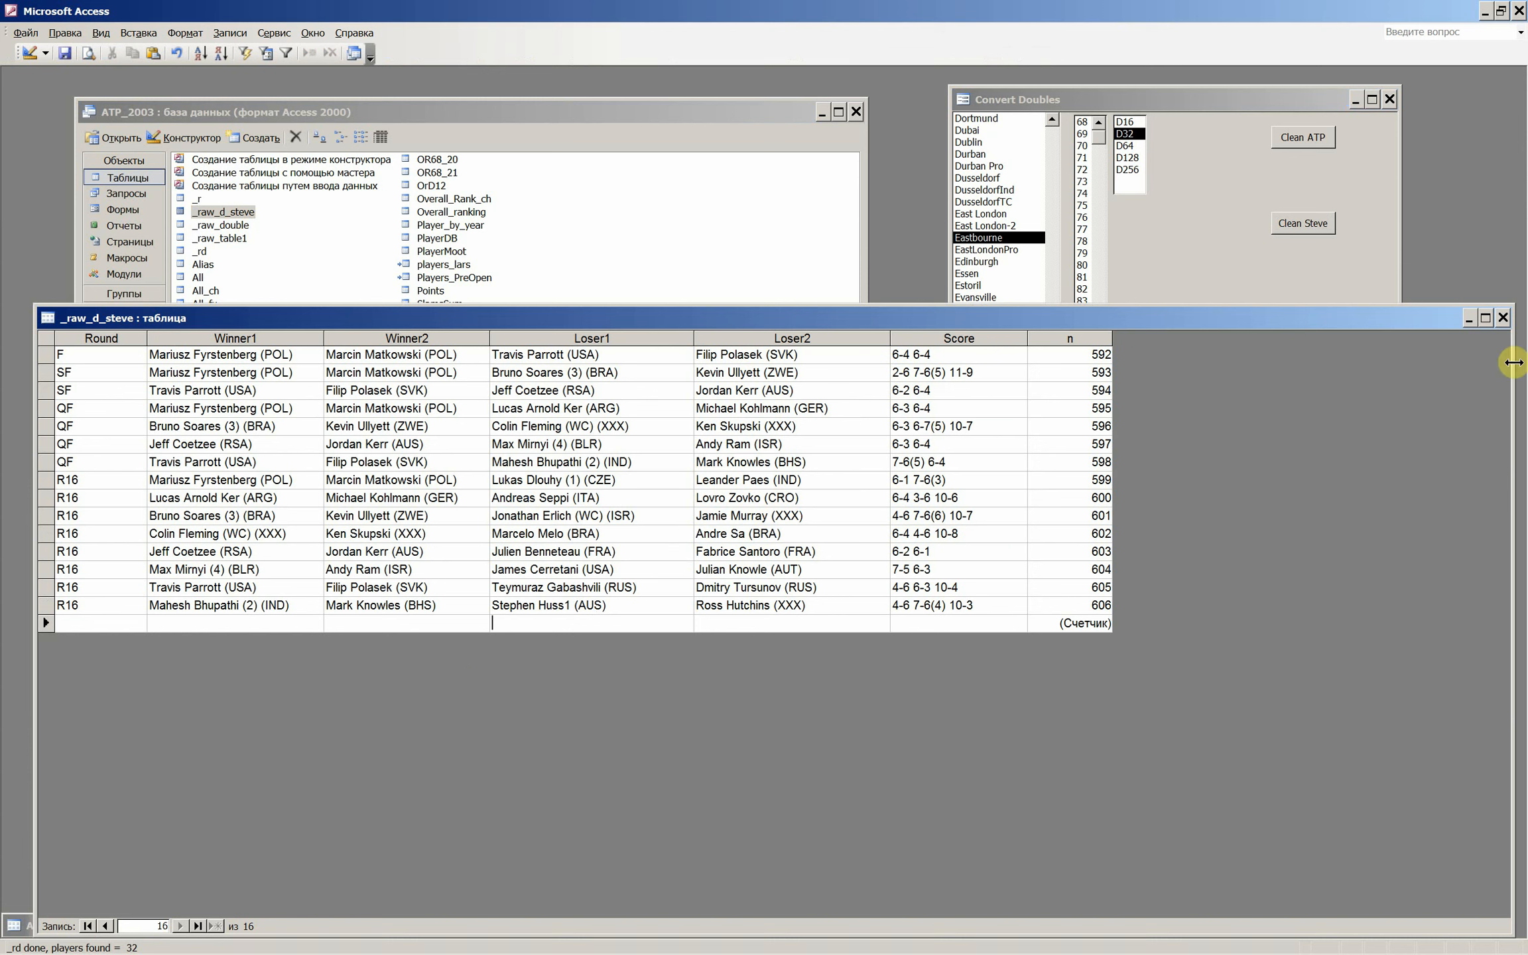
pyautogui.click(1505, 319)
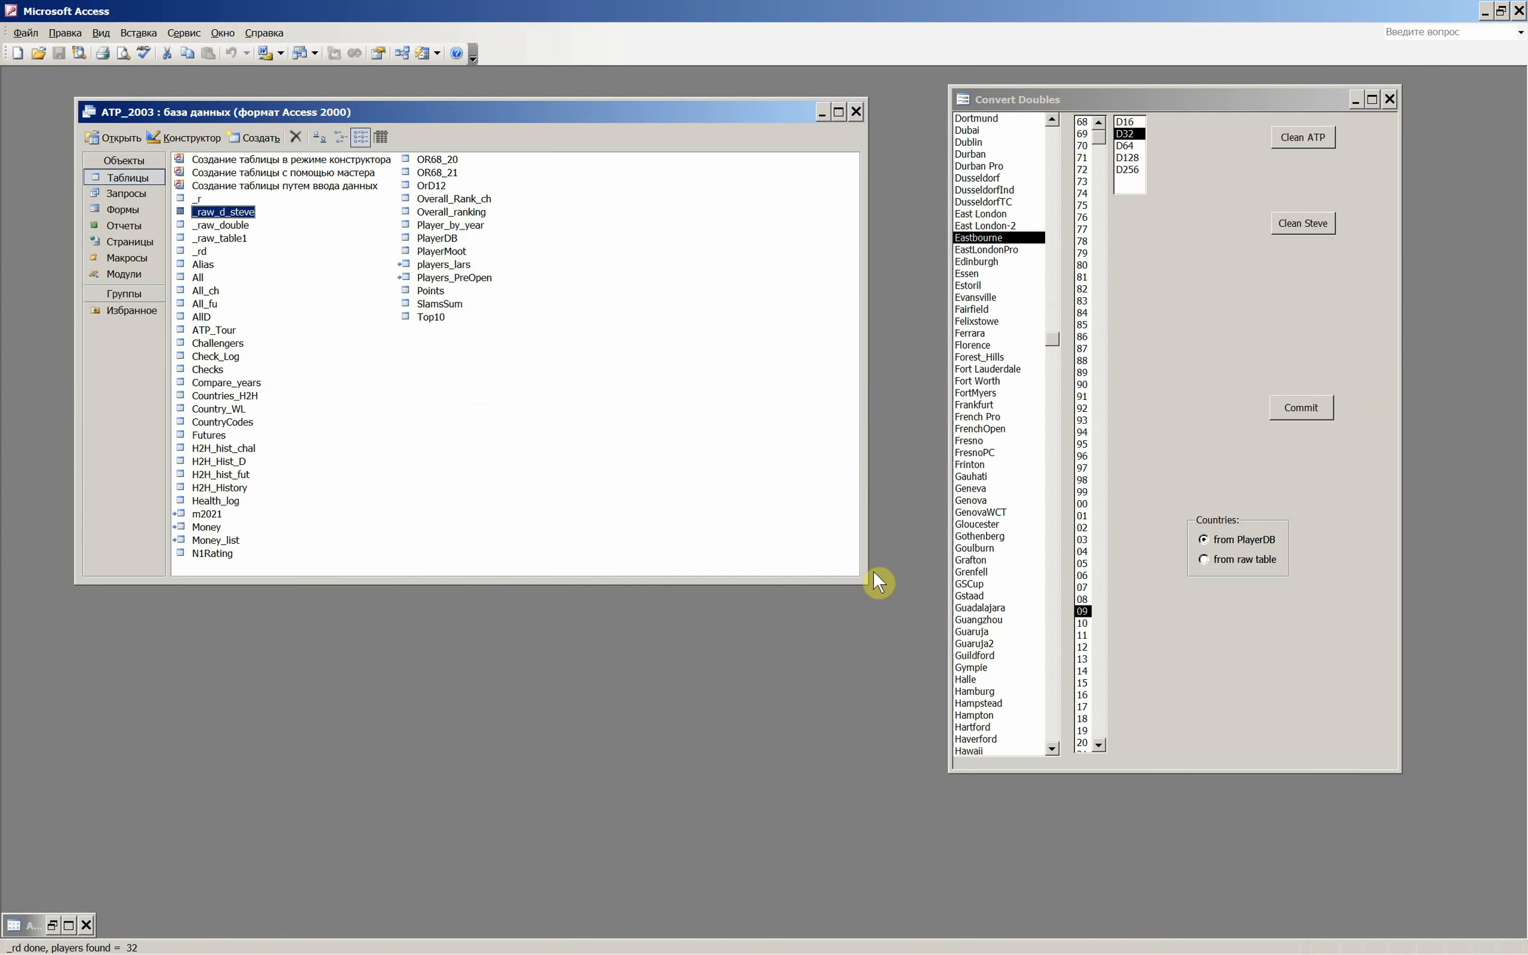
# - Run Clean Steve on the altered data, check the wr_names table for wrong names and close it
pyautogui.click(1295, 224)
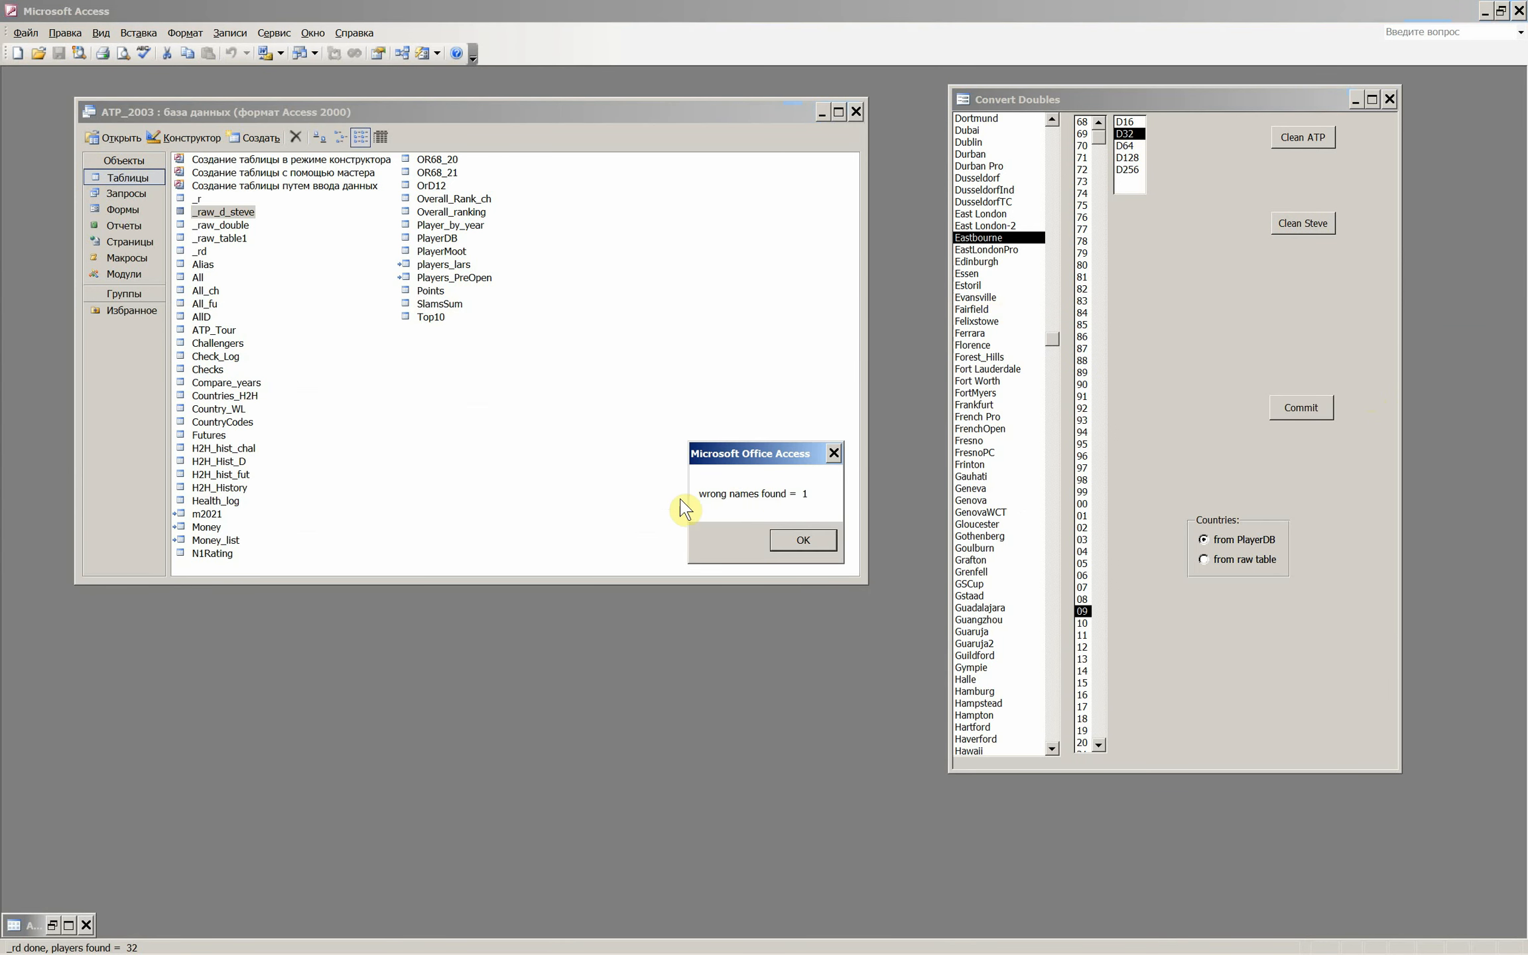
pyautogui.click(802, 542)
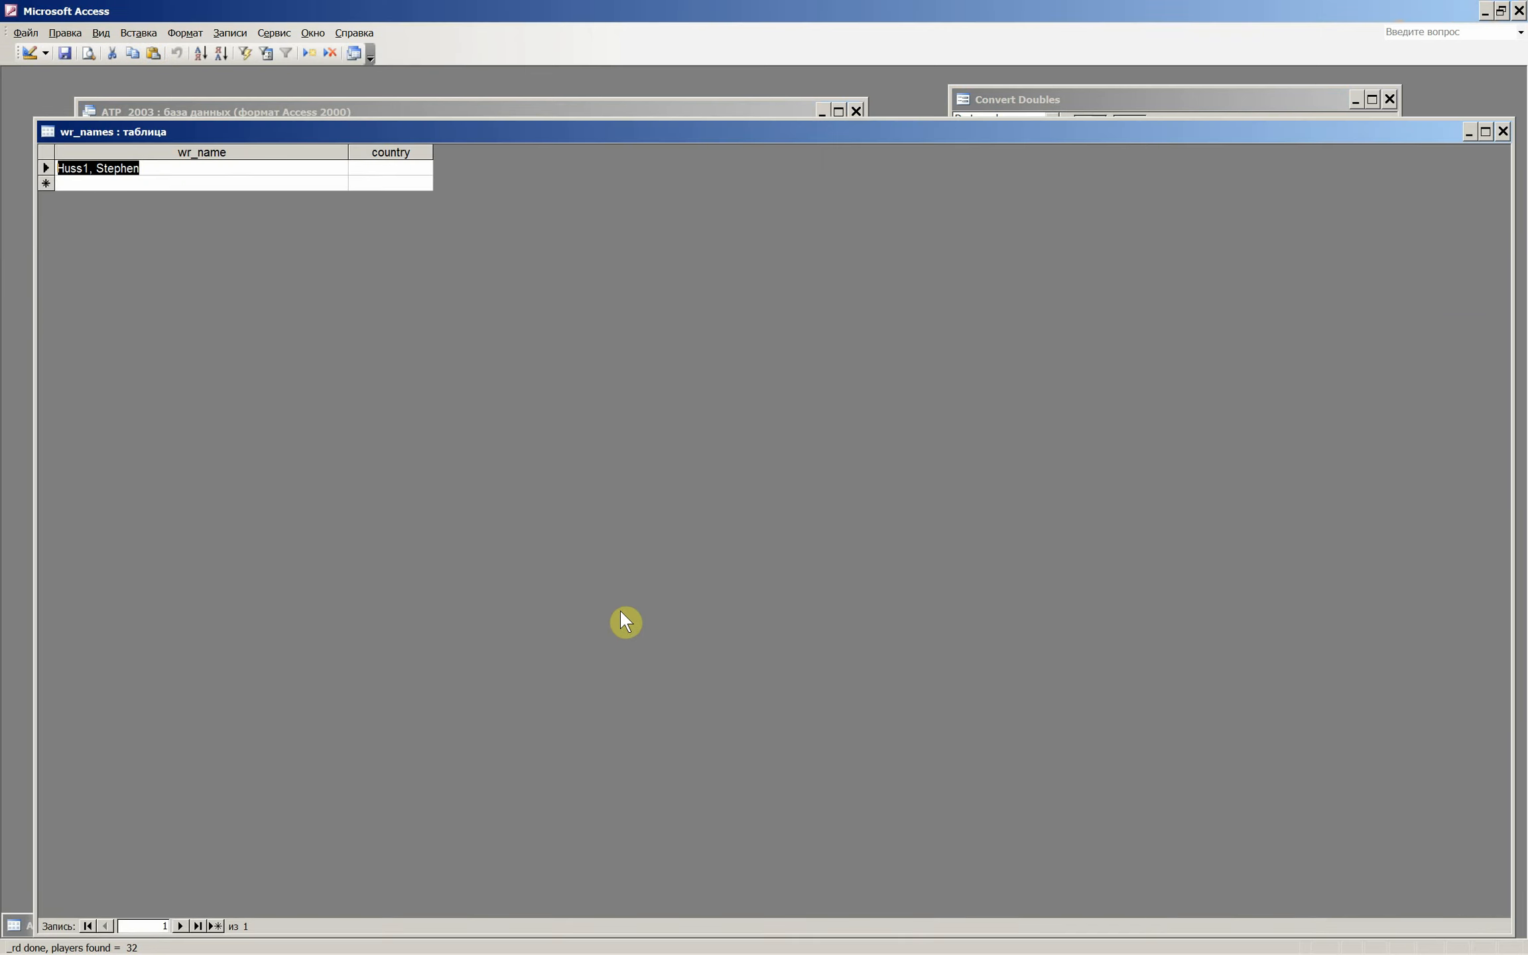
pyautogui.click(67, 185)
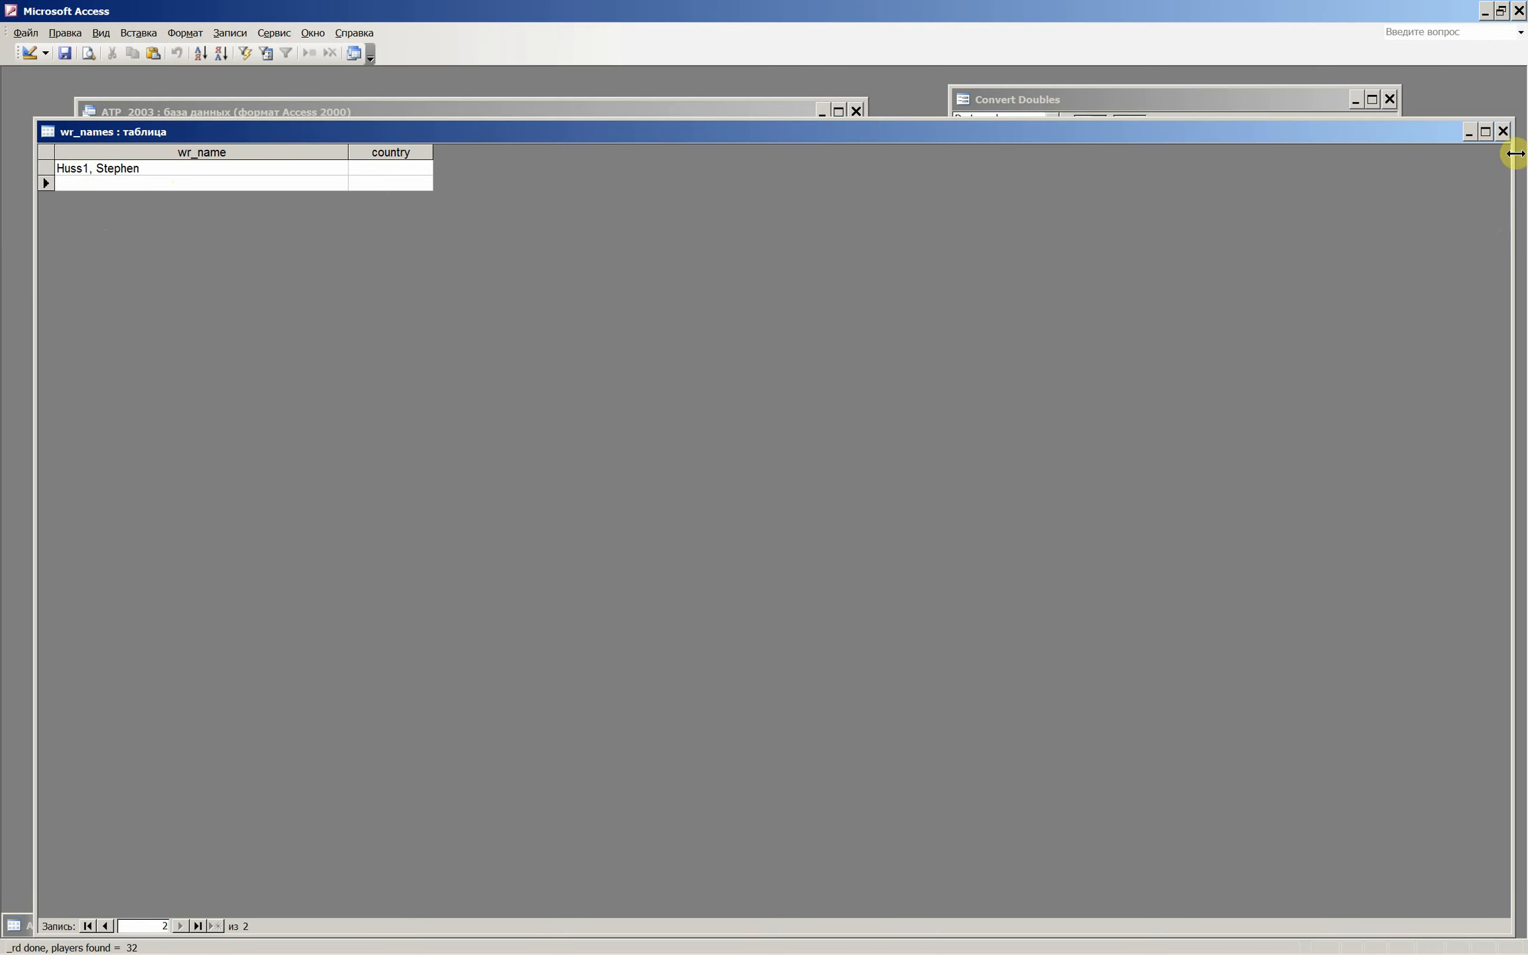
pyautogui.click(1503, 131)
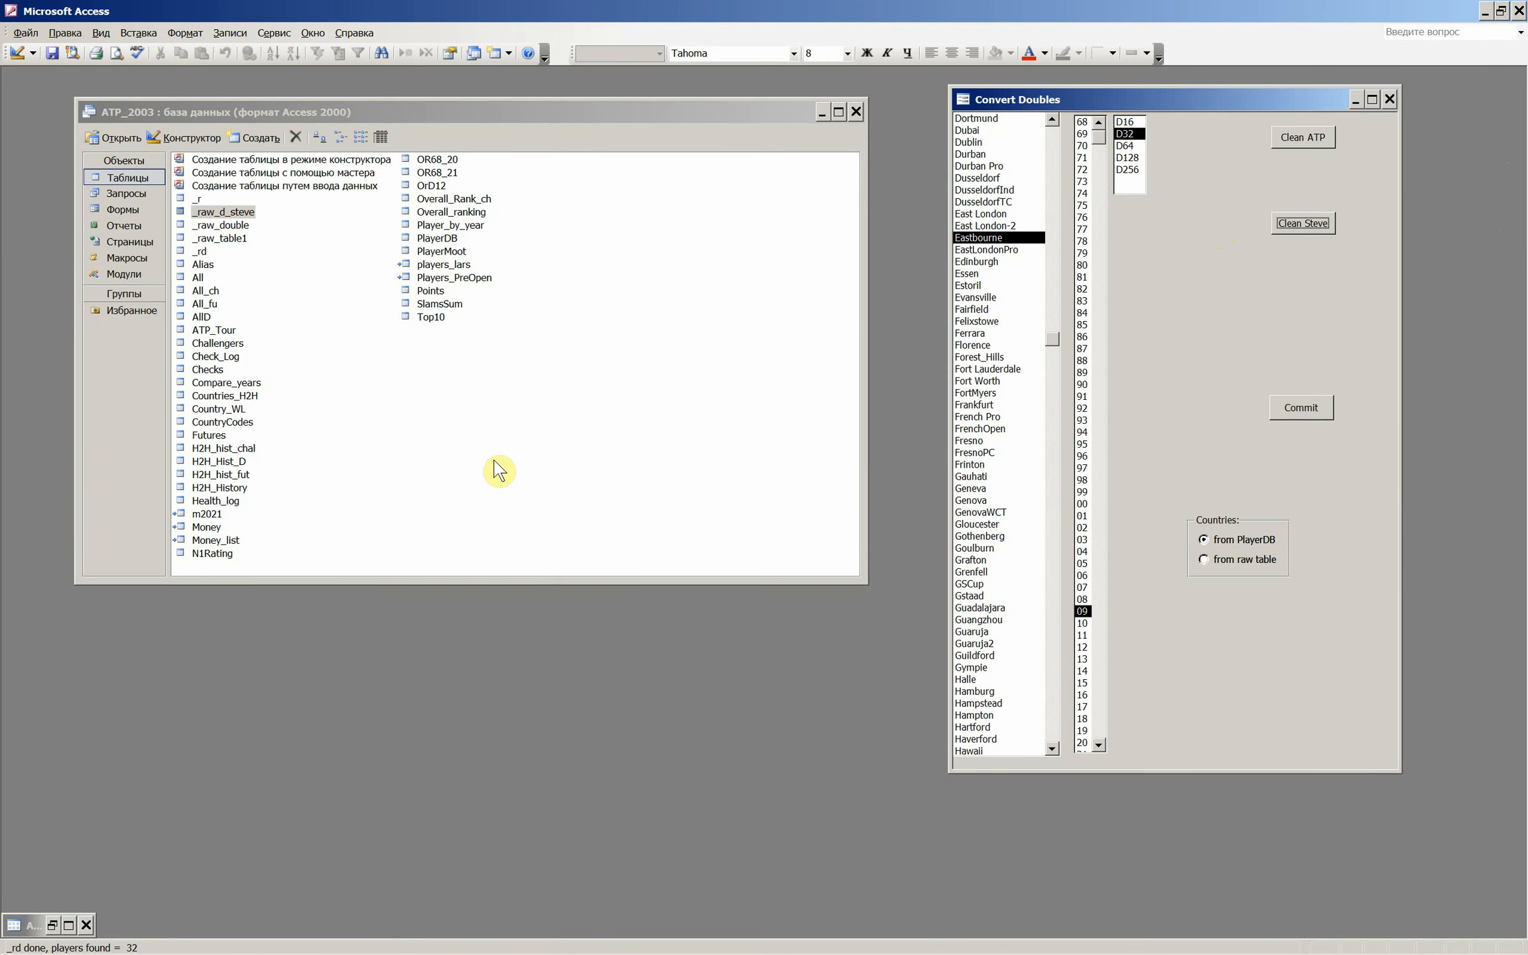
# - Remove the added 1 from the Loser1 surname in the last R16 row of _raw_d_steve and close the table
pyautogui.doubleClick(232, 212)
pyautogui.click(573, 427)
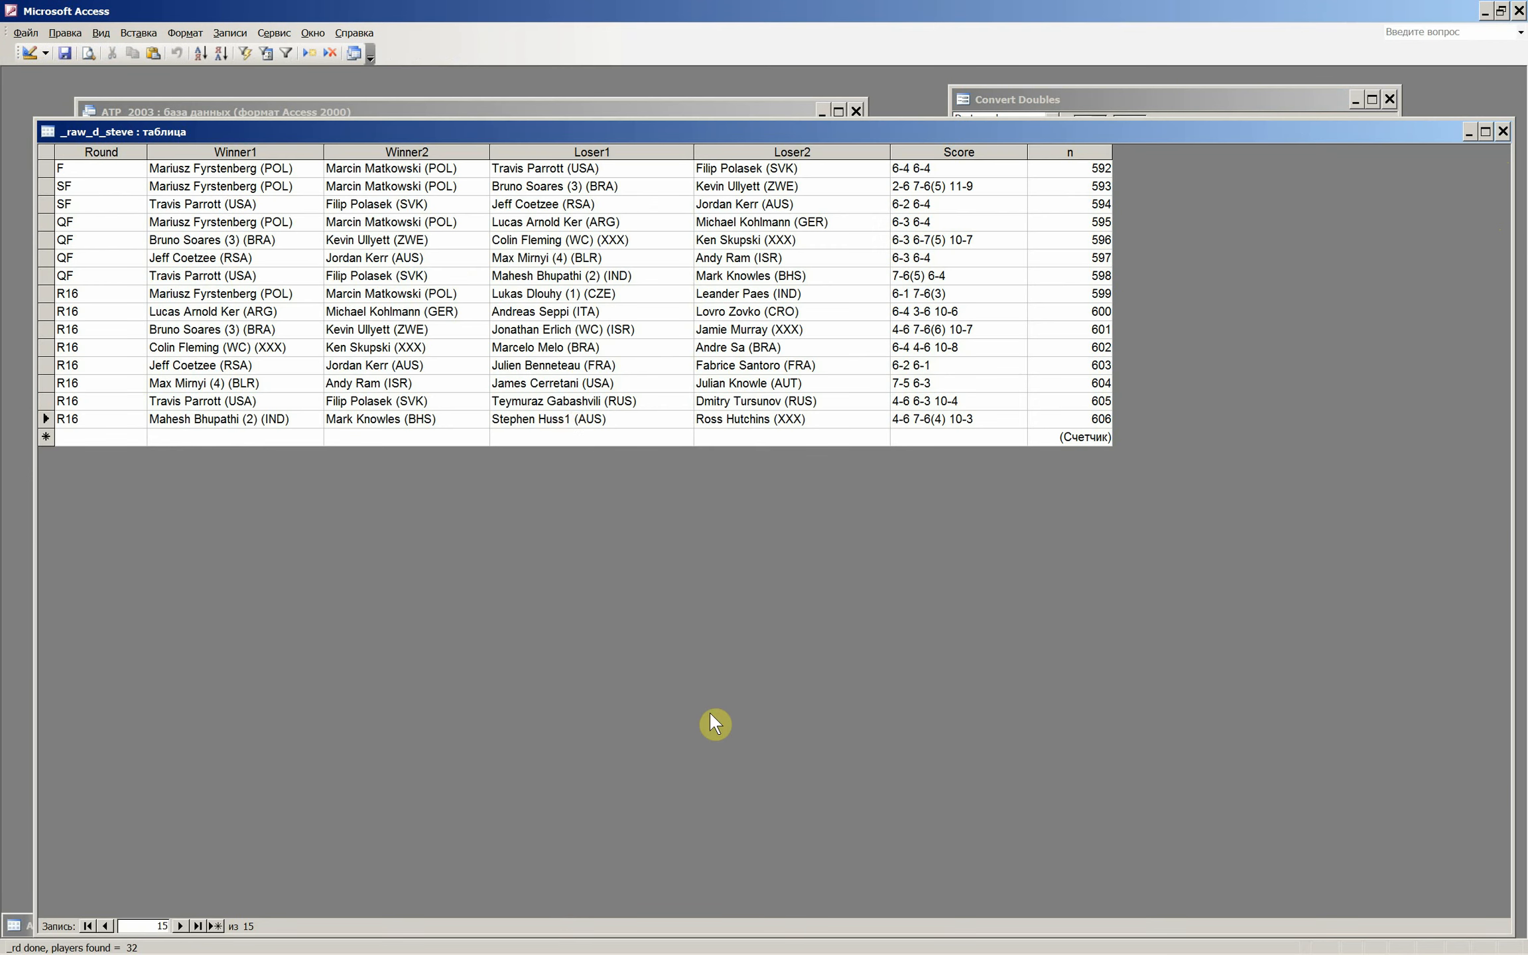
pyautogui.press('BackSpace')
pyautogui.click(1503, 131)
# - Run Clean Steve again for Eastbourne and enlarge the resulting player query window to show every row
pyautogui.click(1292, 224)
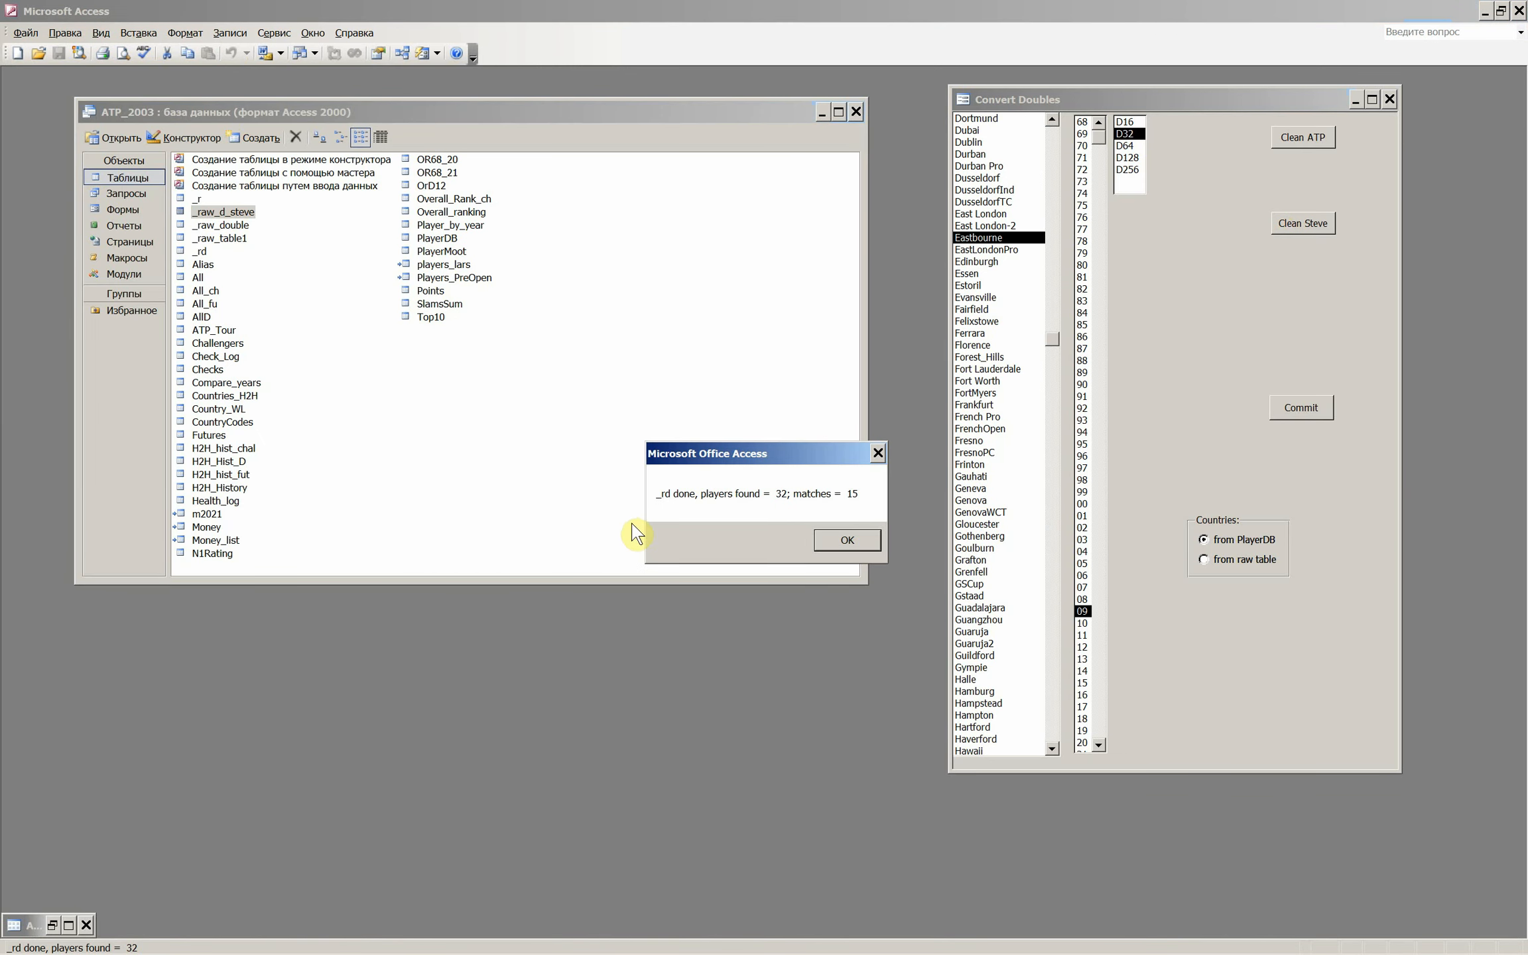
pyautogui.click(857, 538)
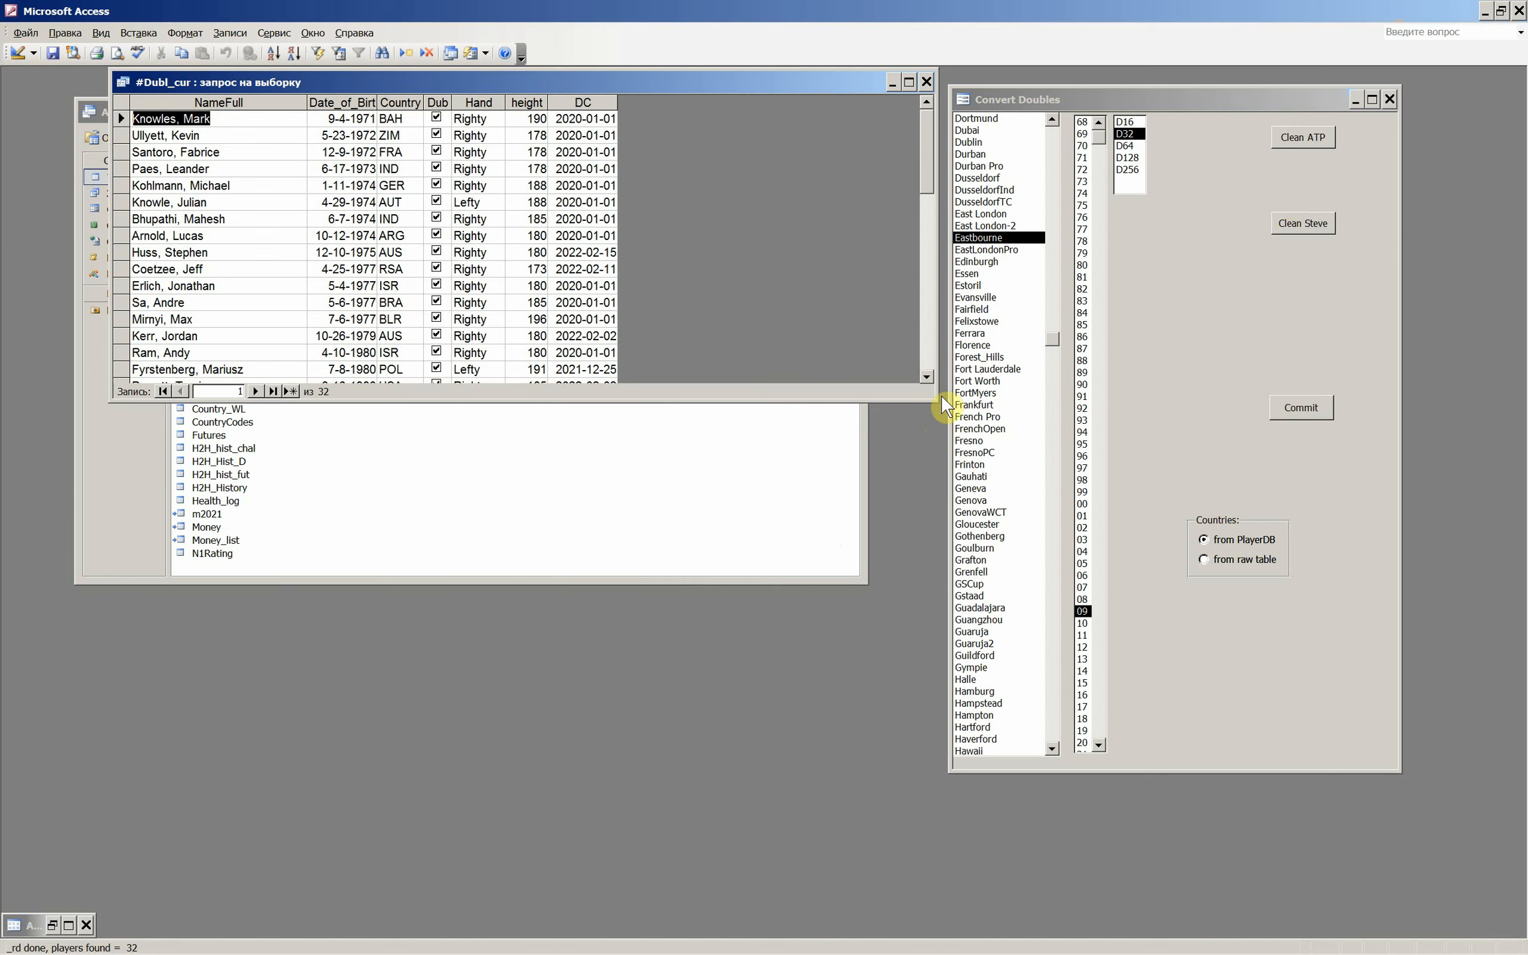
pyautogui.moveTo(942, 398); pyautogui.dragTo(828, 715)
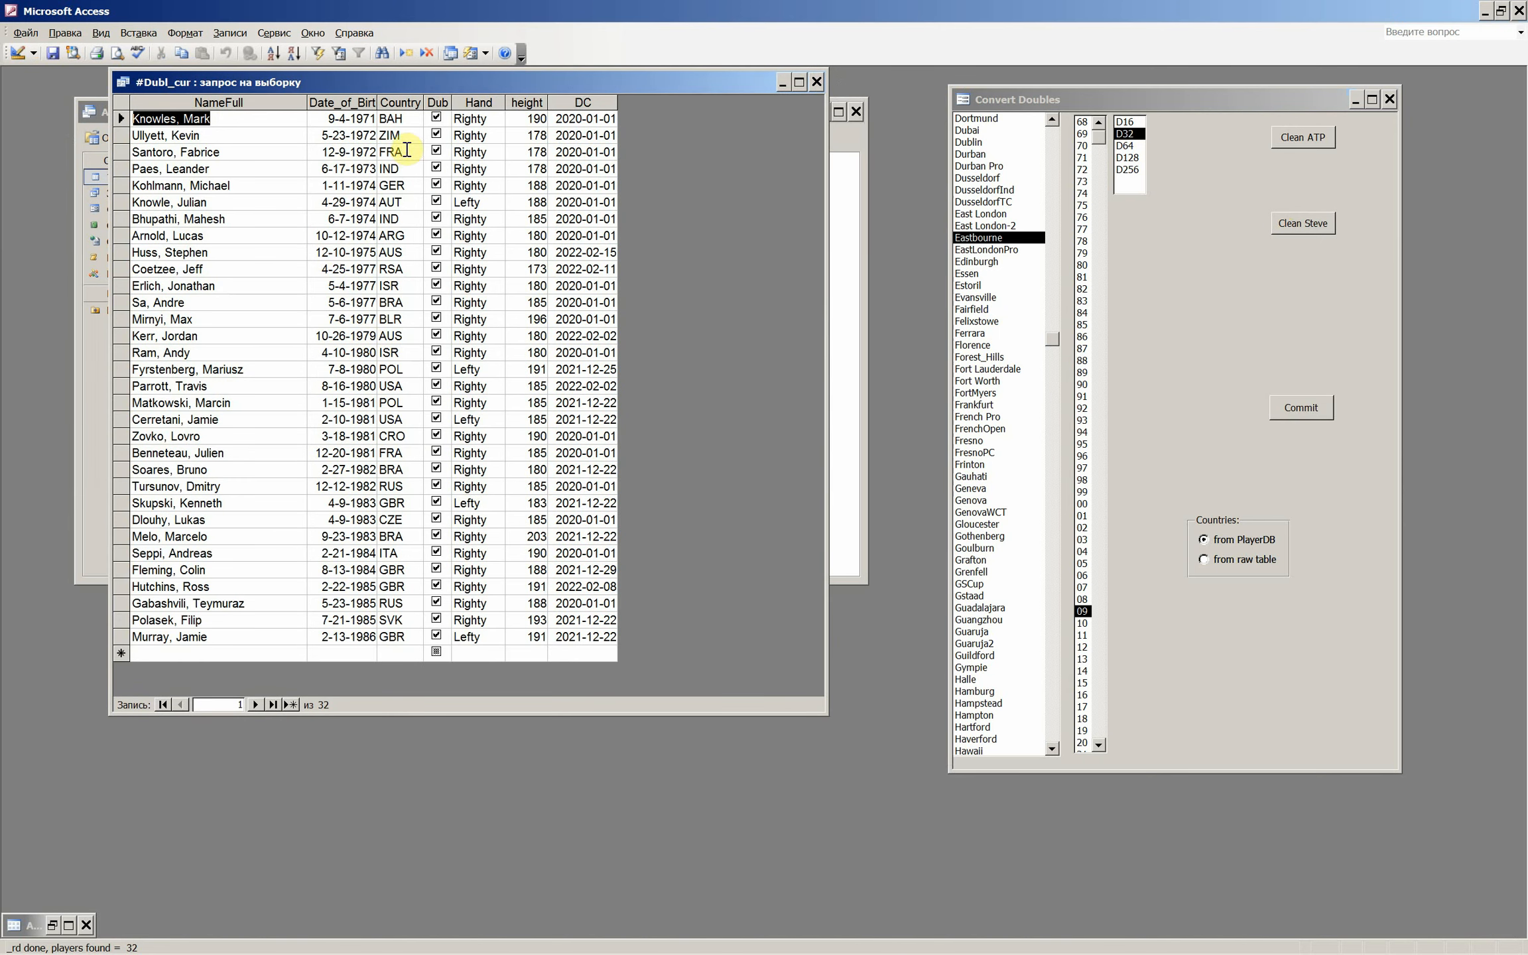
# - Examine the players in the #Dubl_cur query, comparing the oldest and youngest by birth date and checking individual rows
pyautogui.click(148, 636)
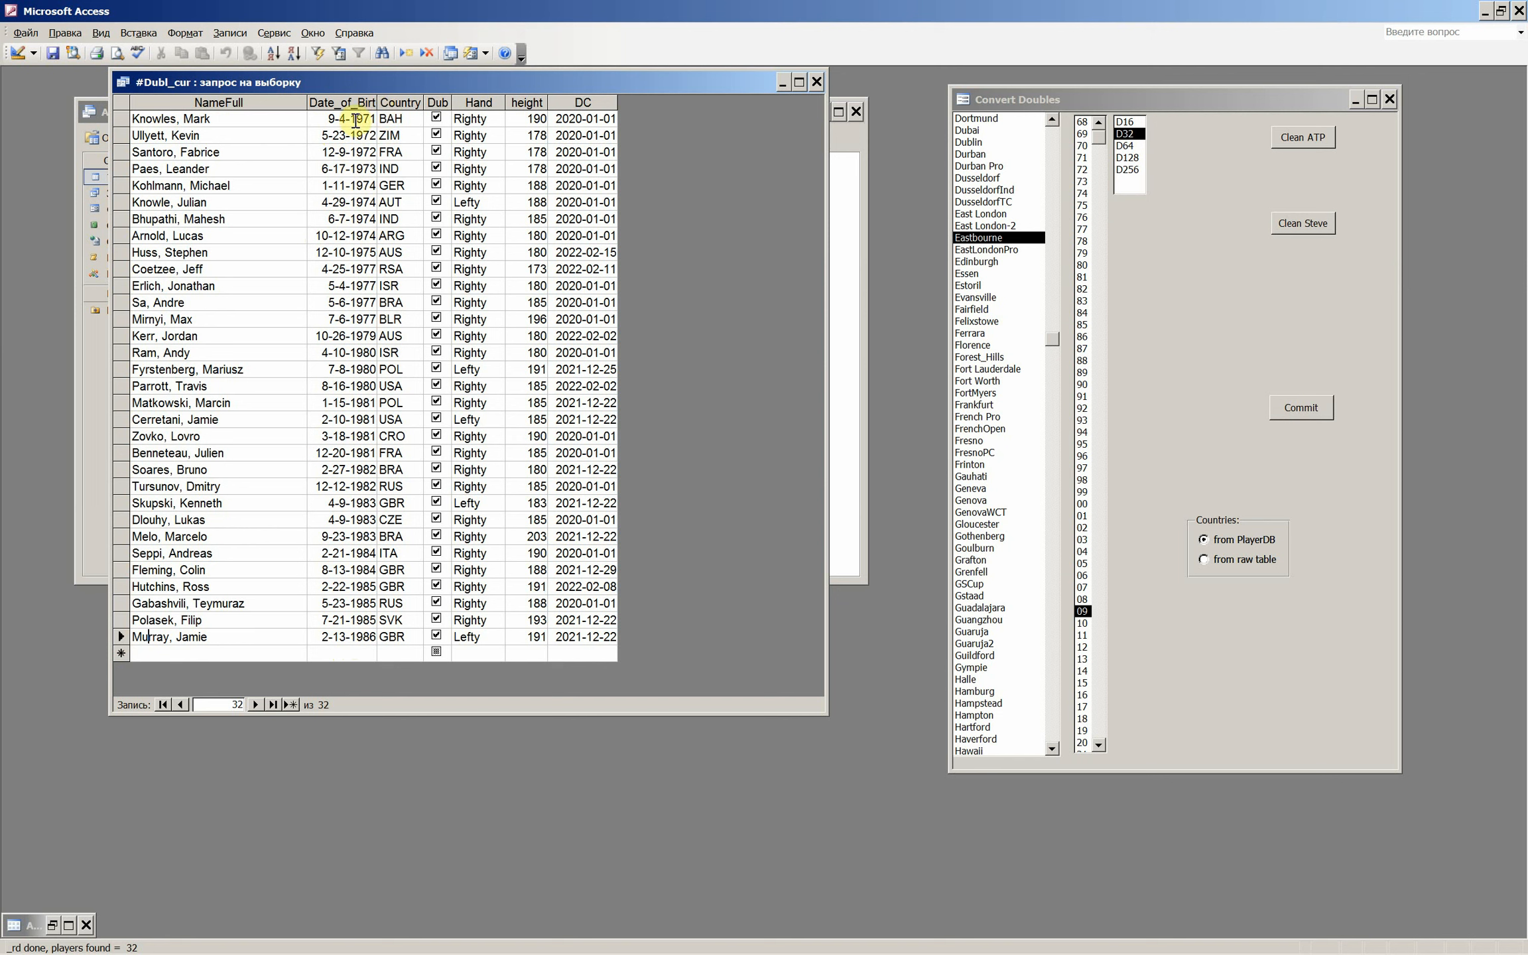
pyautogui.click(120, 118)
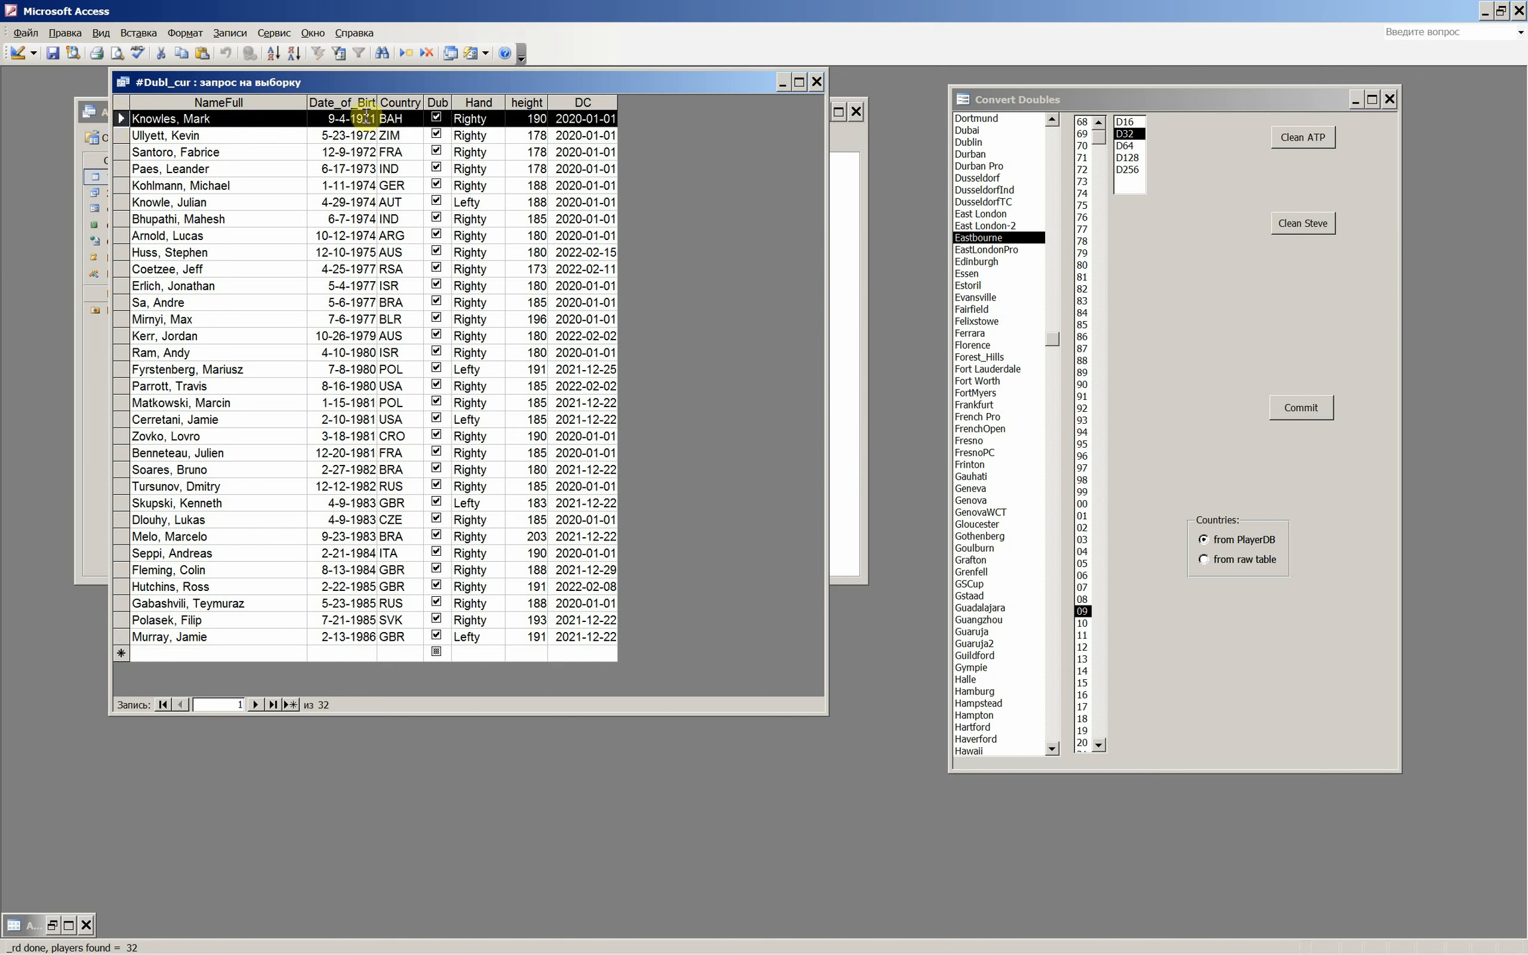
pyautogui.click(363, 637)
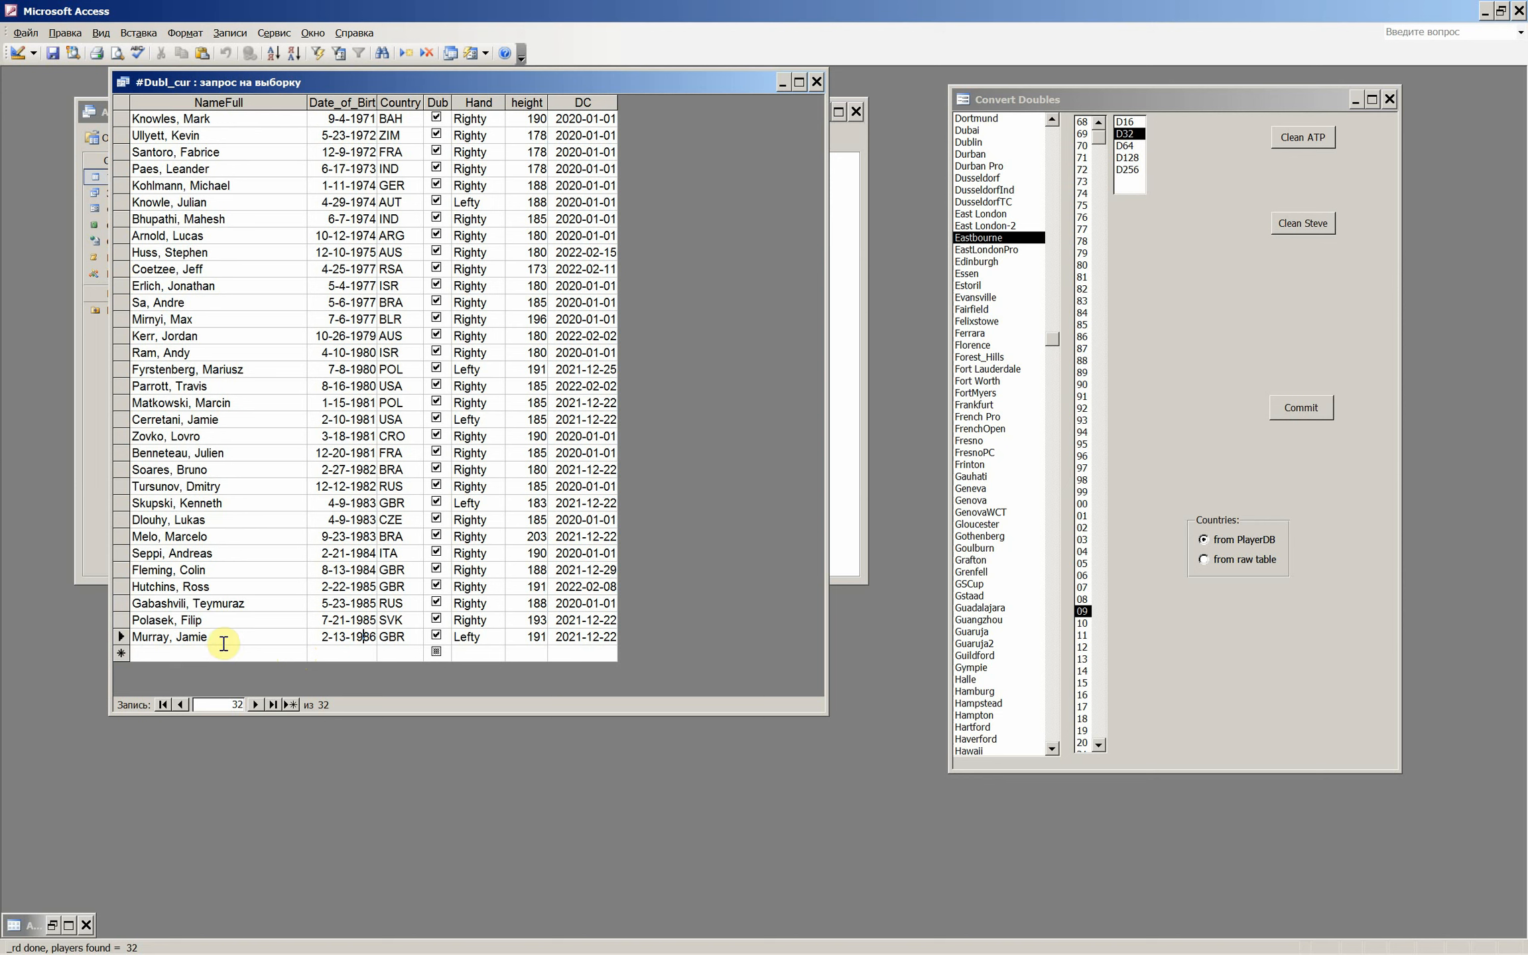
pyautogui.click(202, 653)
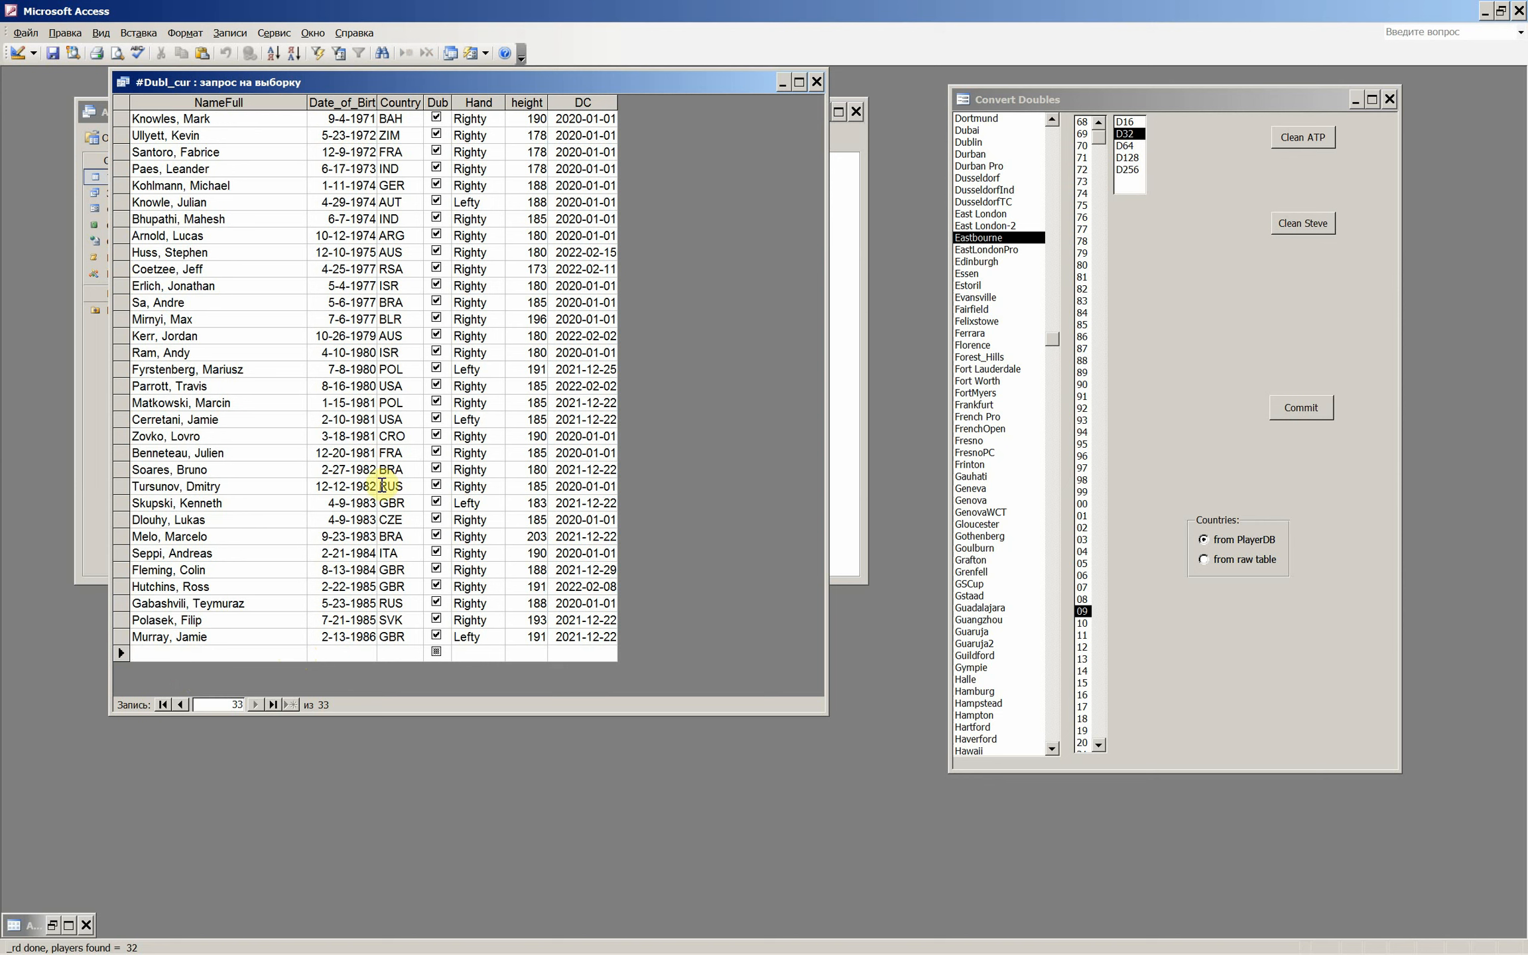
pyautogui.click(150, 618)
pyautogui.click(150, 602)
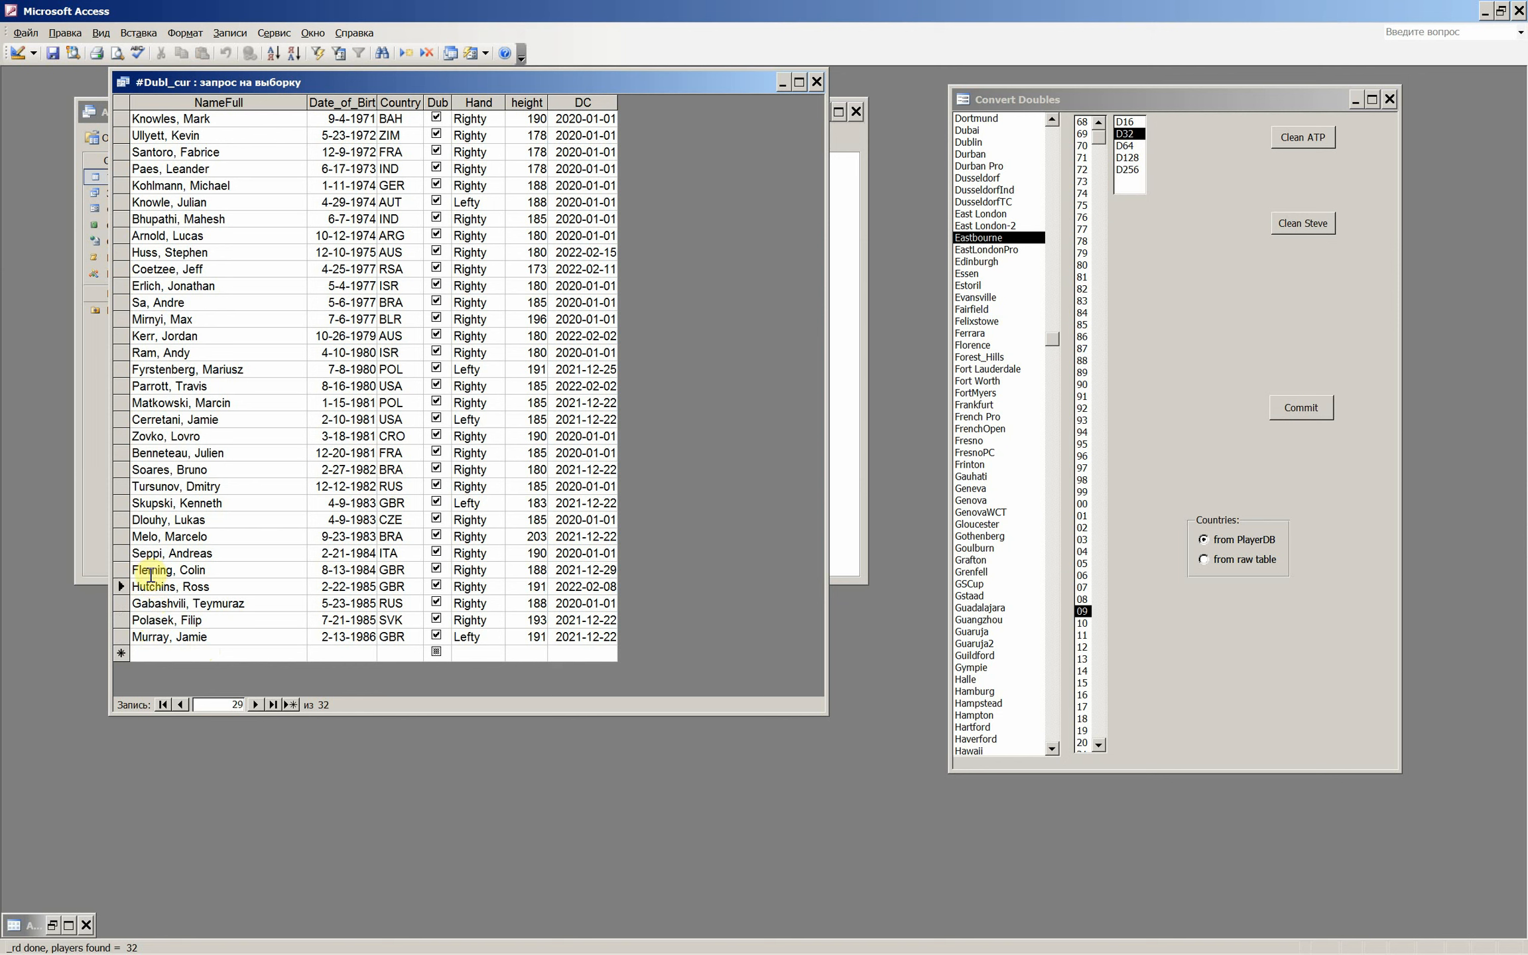
pyautogui.click(150, 572)
pyautogui.click(151, 538)
pyautogui.click(152, 504)
# - Check the remaining player rows in the #Dubl_cur query, close it and commit the 2009 Eastbourne D32 doubles data
pyautogui.click(147, 469)
pyautogui.click(183, 120)
pyautogui.click(817, 81)
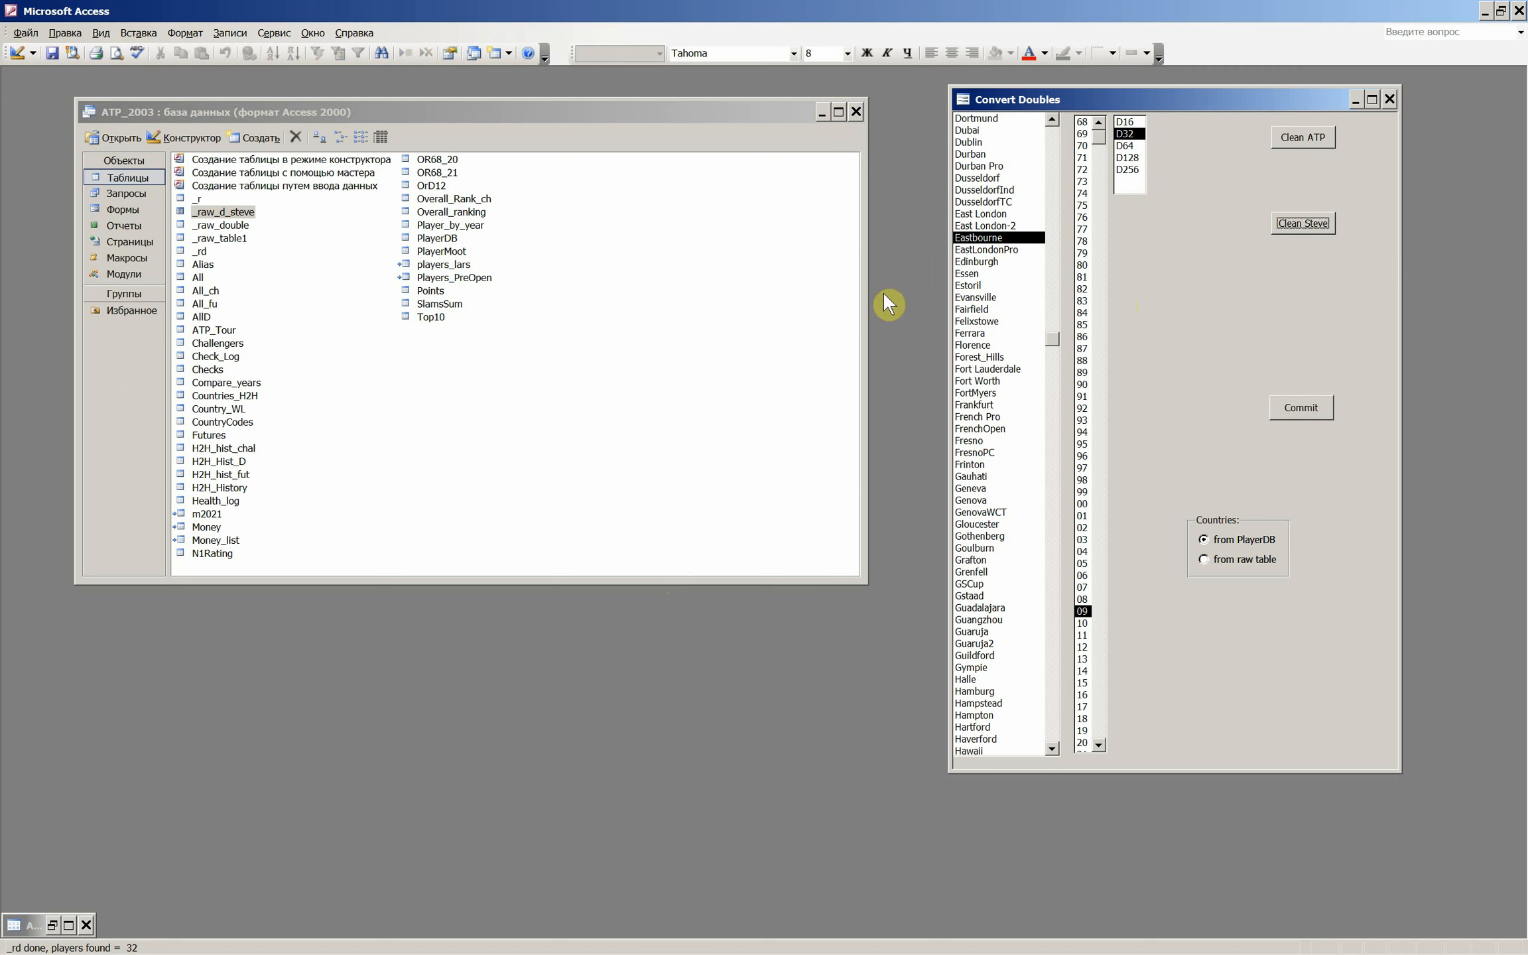
pyautogui.click(1302, 412)
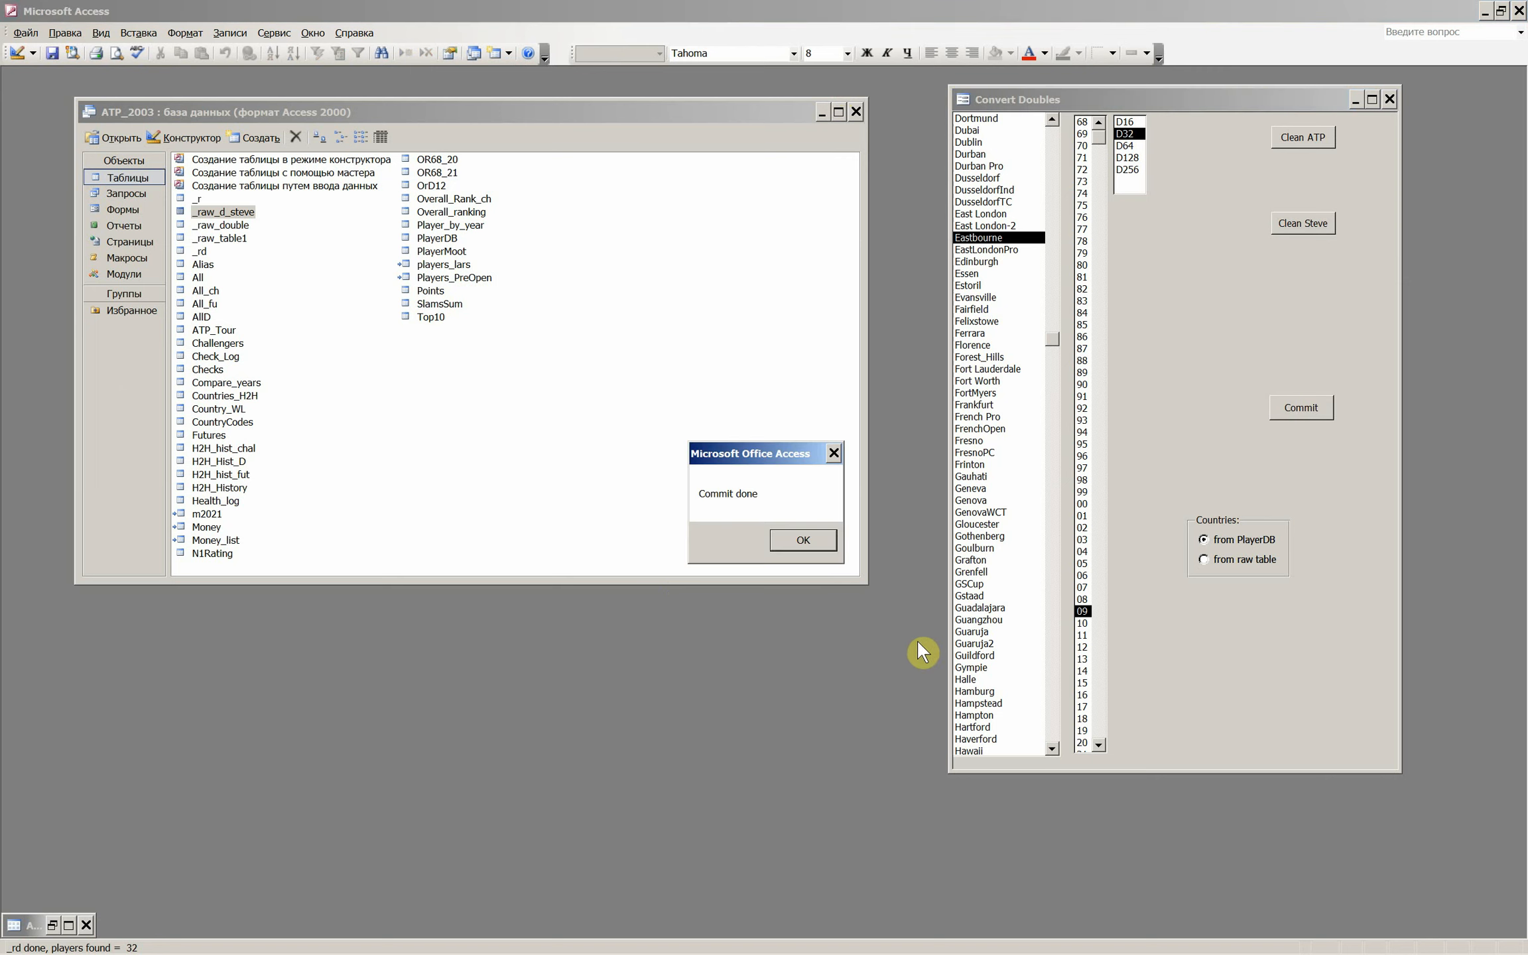
pyautogui.click(807, 548)
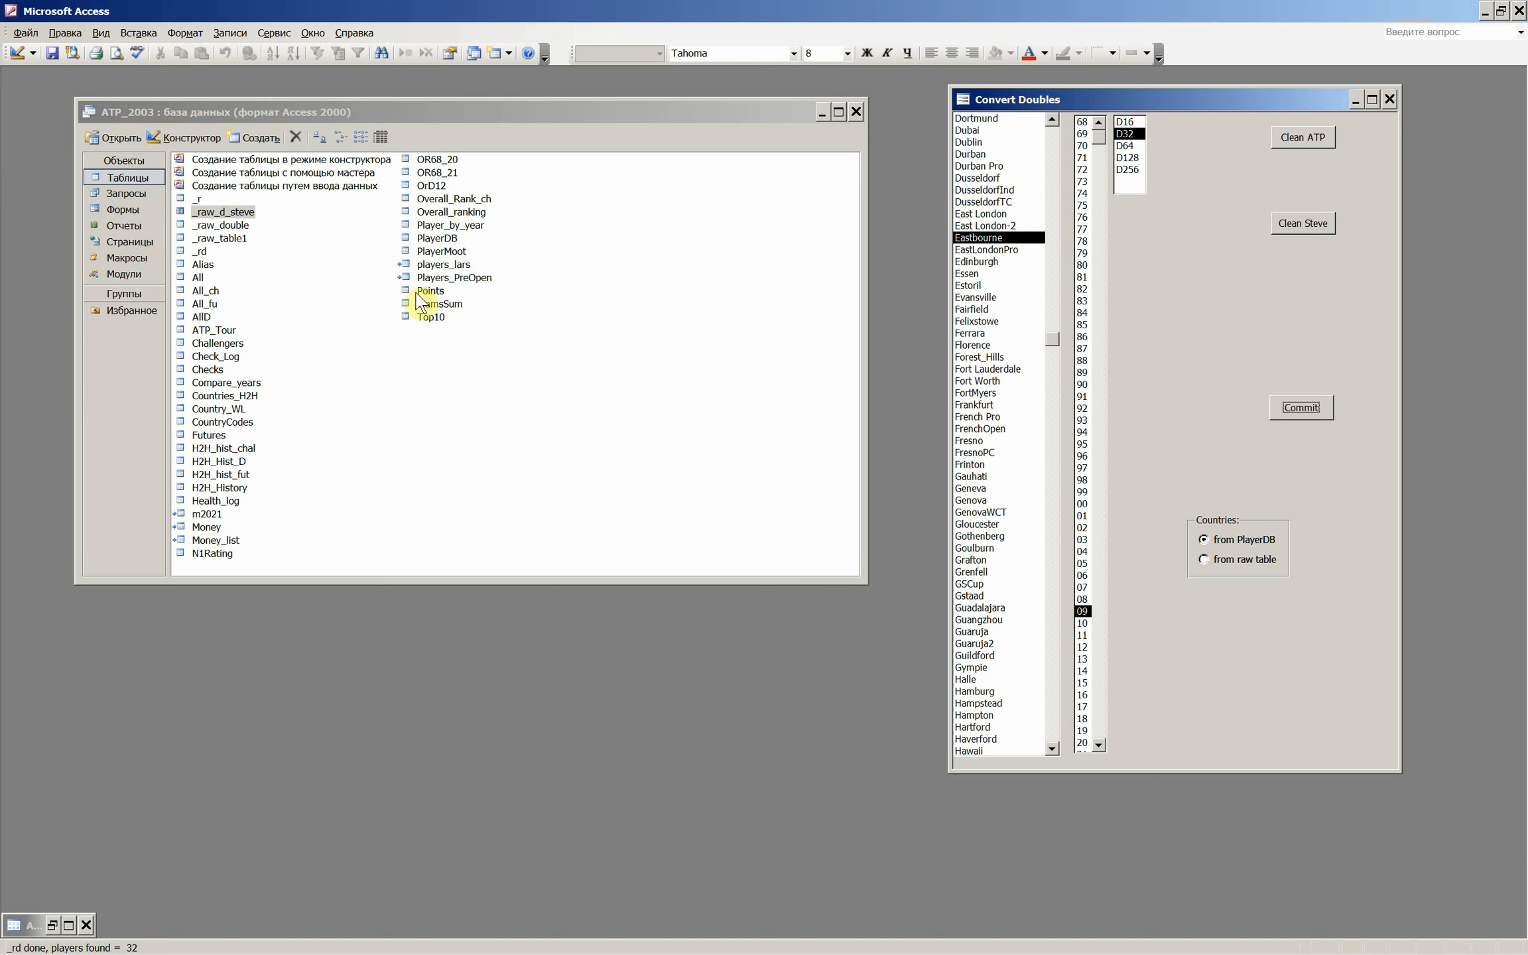
# - Open the MatchesDbl form and filter out the tournaments whose Table value starts with DC
pyautogui.click(106, 209)
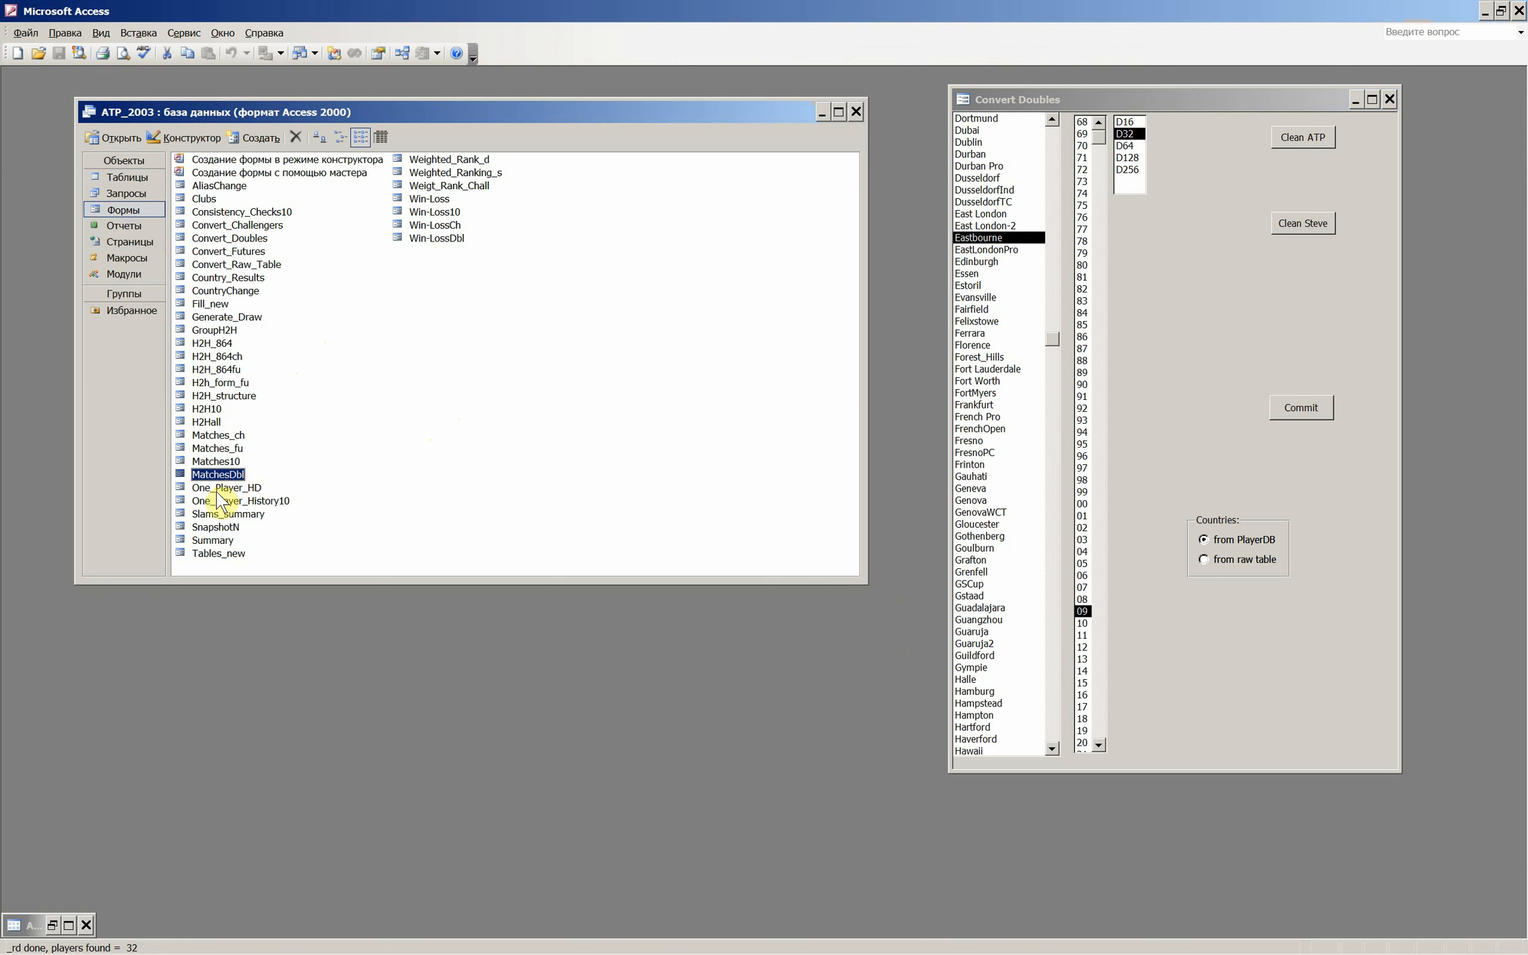
pyautogui.doubleClick(215, 475)
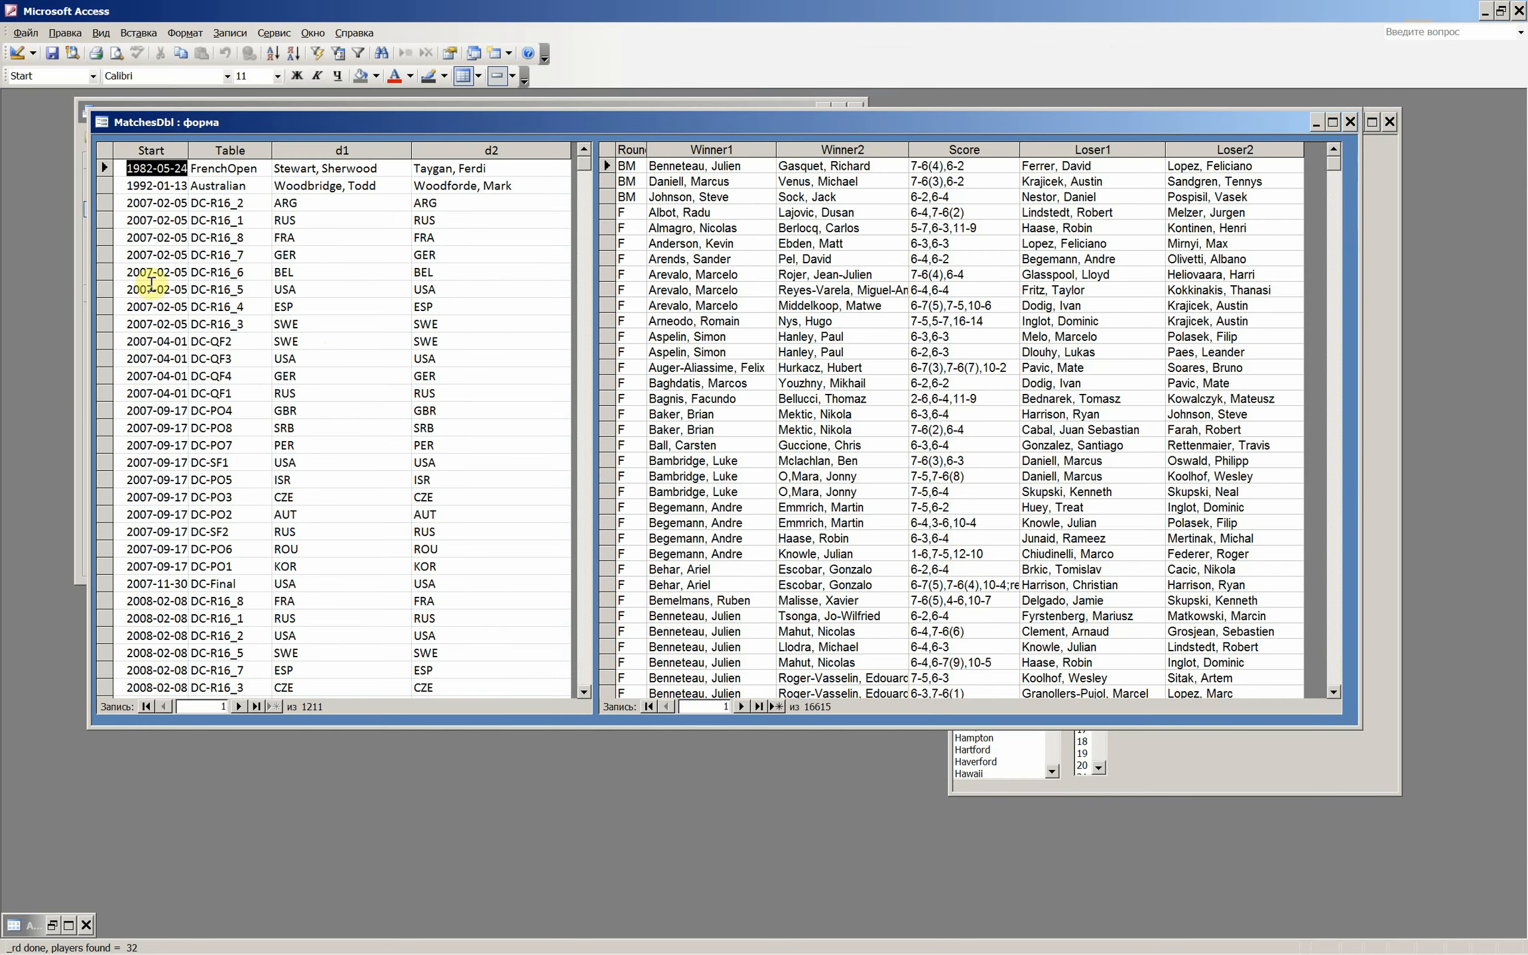
pyautogui.moveTo(207, 273); pyautogui.dragTo(116, 263)
pyautogui.rightClick(200, 272)
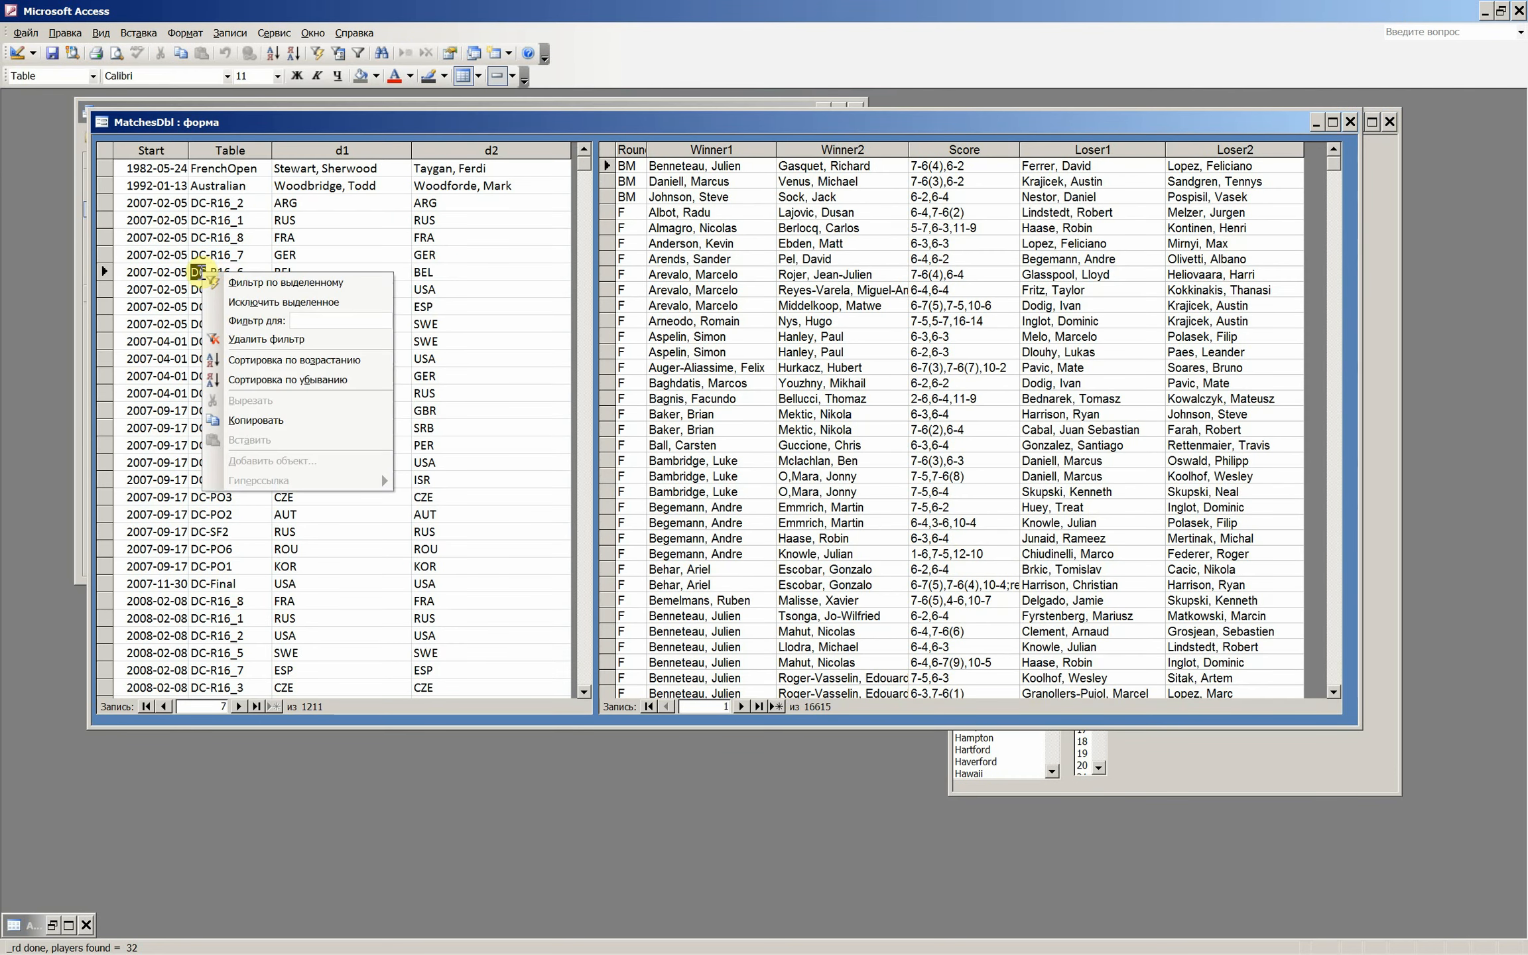
pyautogui.click(273, 303)
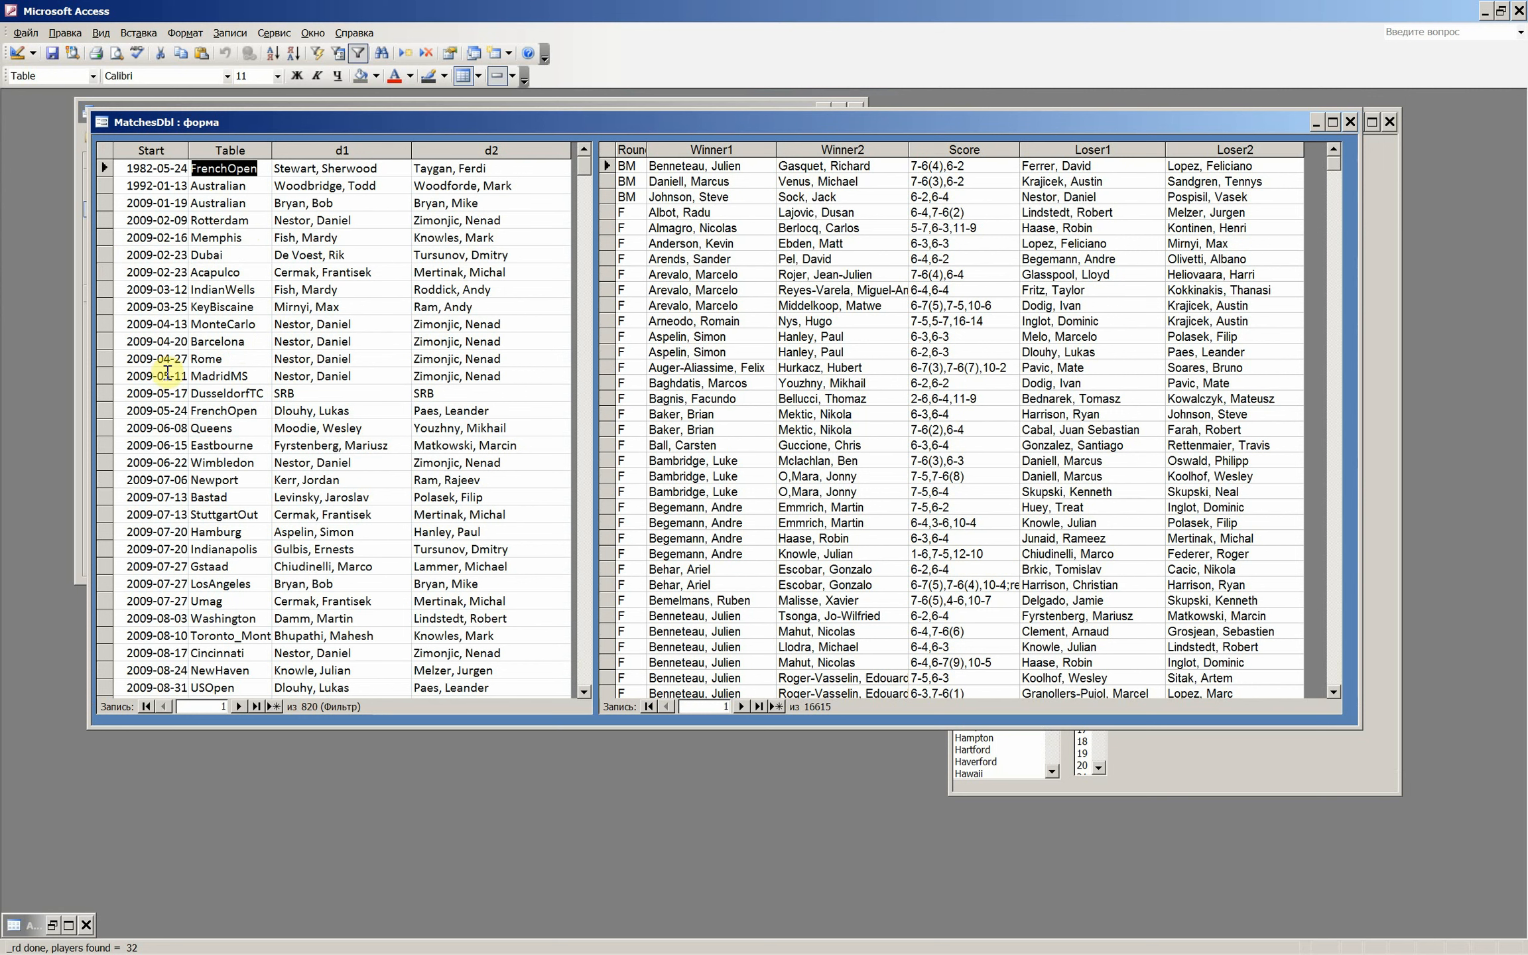
# - Select the 2009-06-15 Eastbourne tournament in MatchesDbl, review its doubles matches and close the form
pyautogui.click(104, 445)
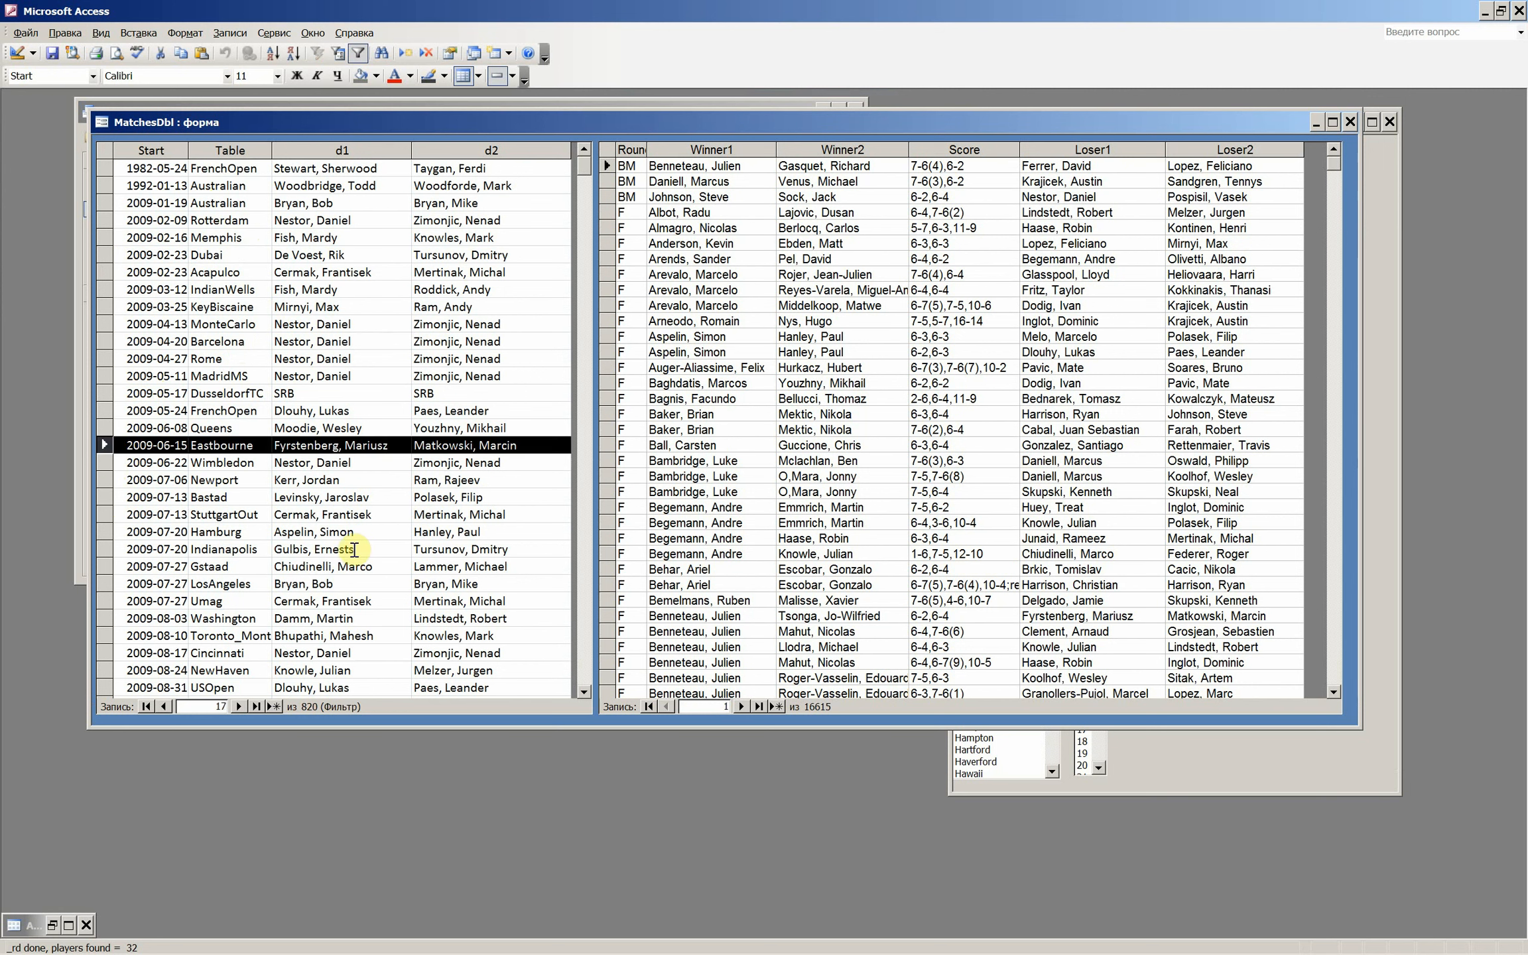
pyautogui.click(616, 337)
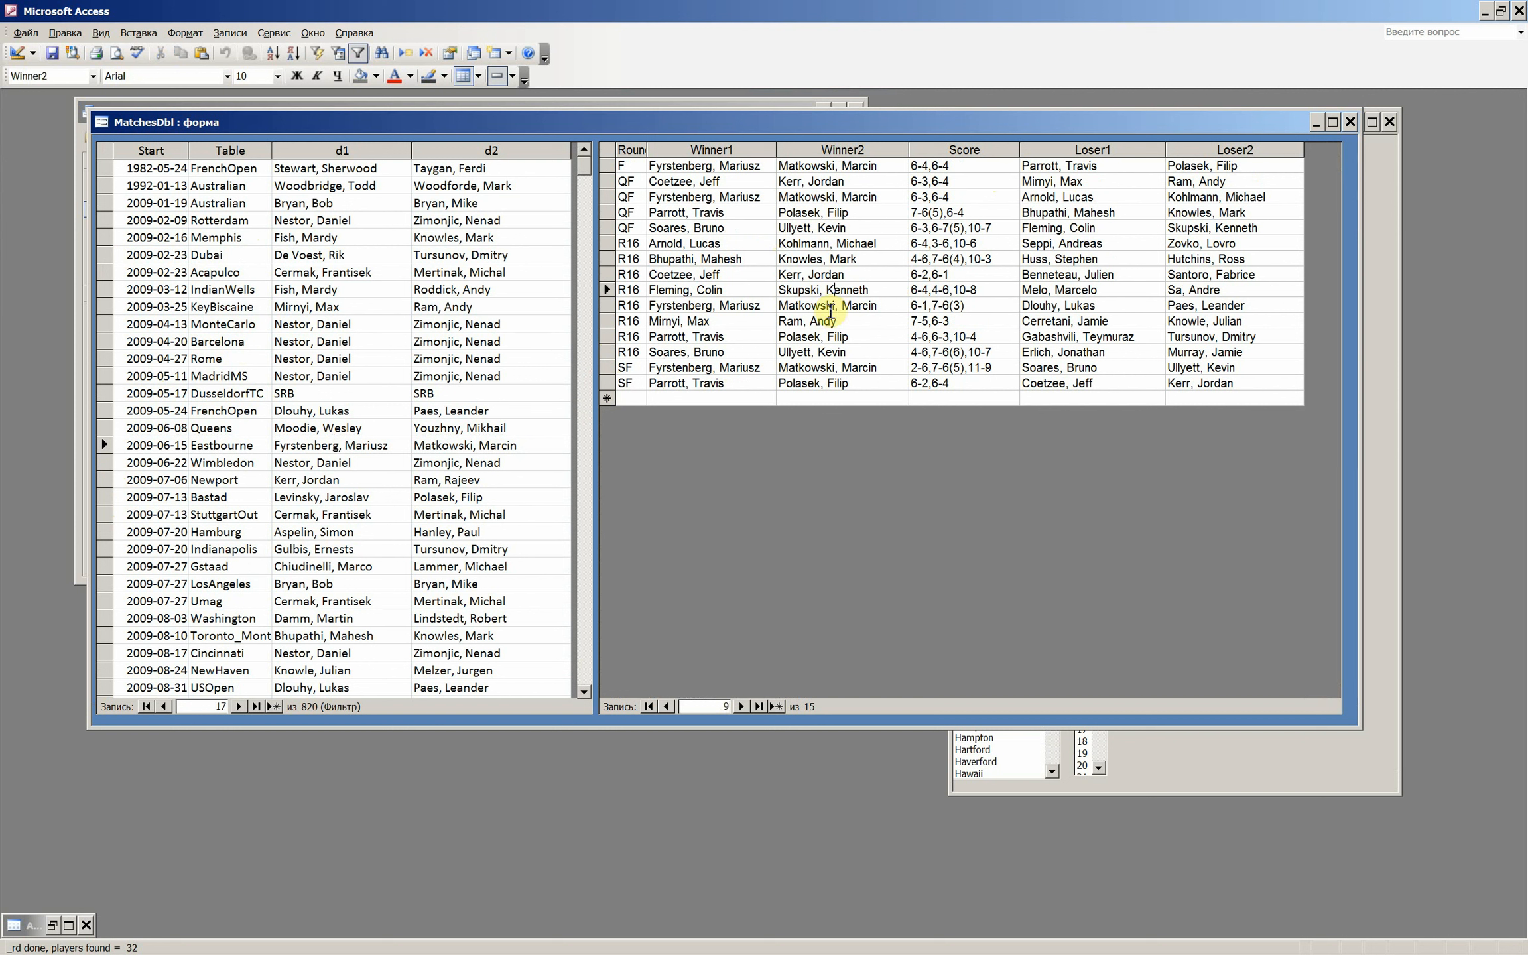
pyautogui.click(826, 351)
pyautogui.click(818, 384)
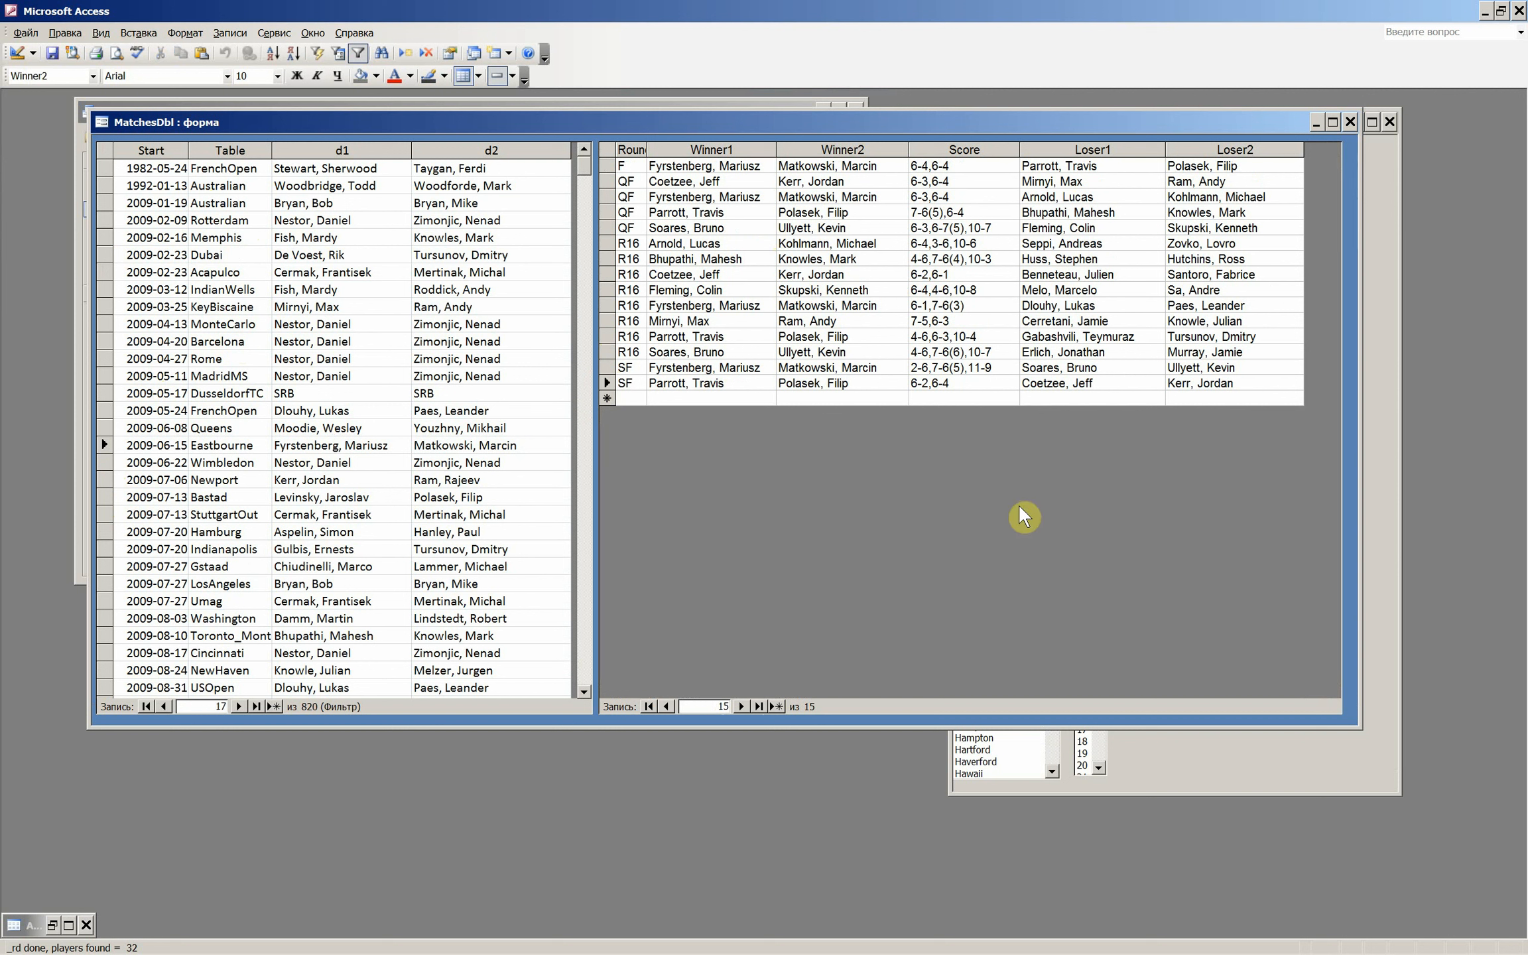
pyautogui.click(1351, 122)
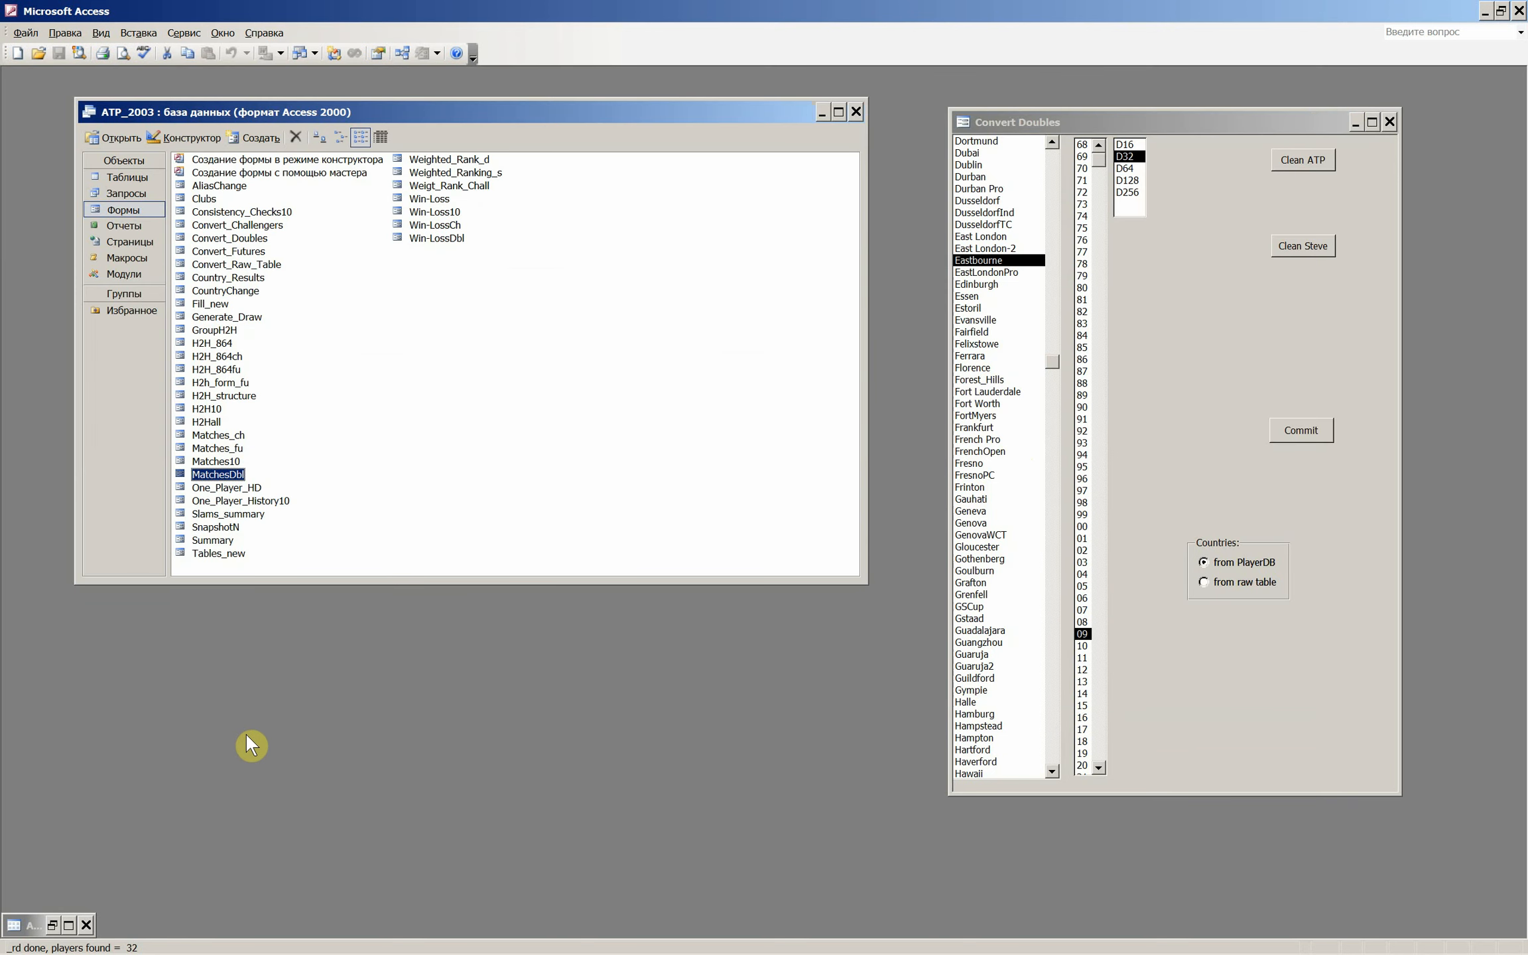
# - Minimize the Access window to show the desktop
pyautogui.moveTo(337, 952)
pyautogui.moveTo(180, 954)
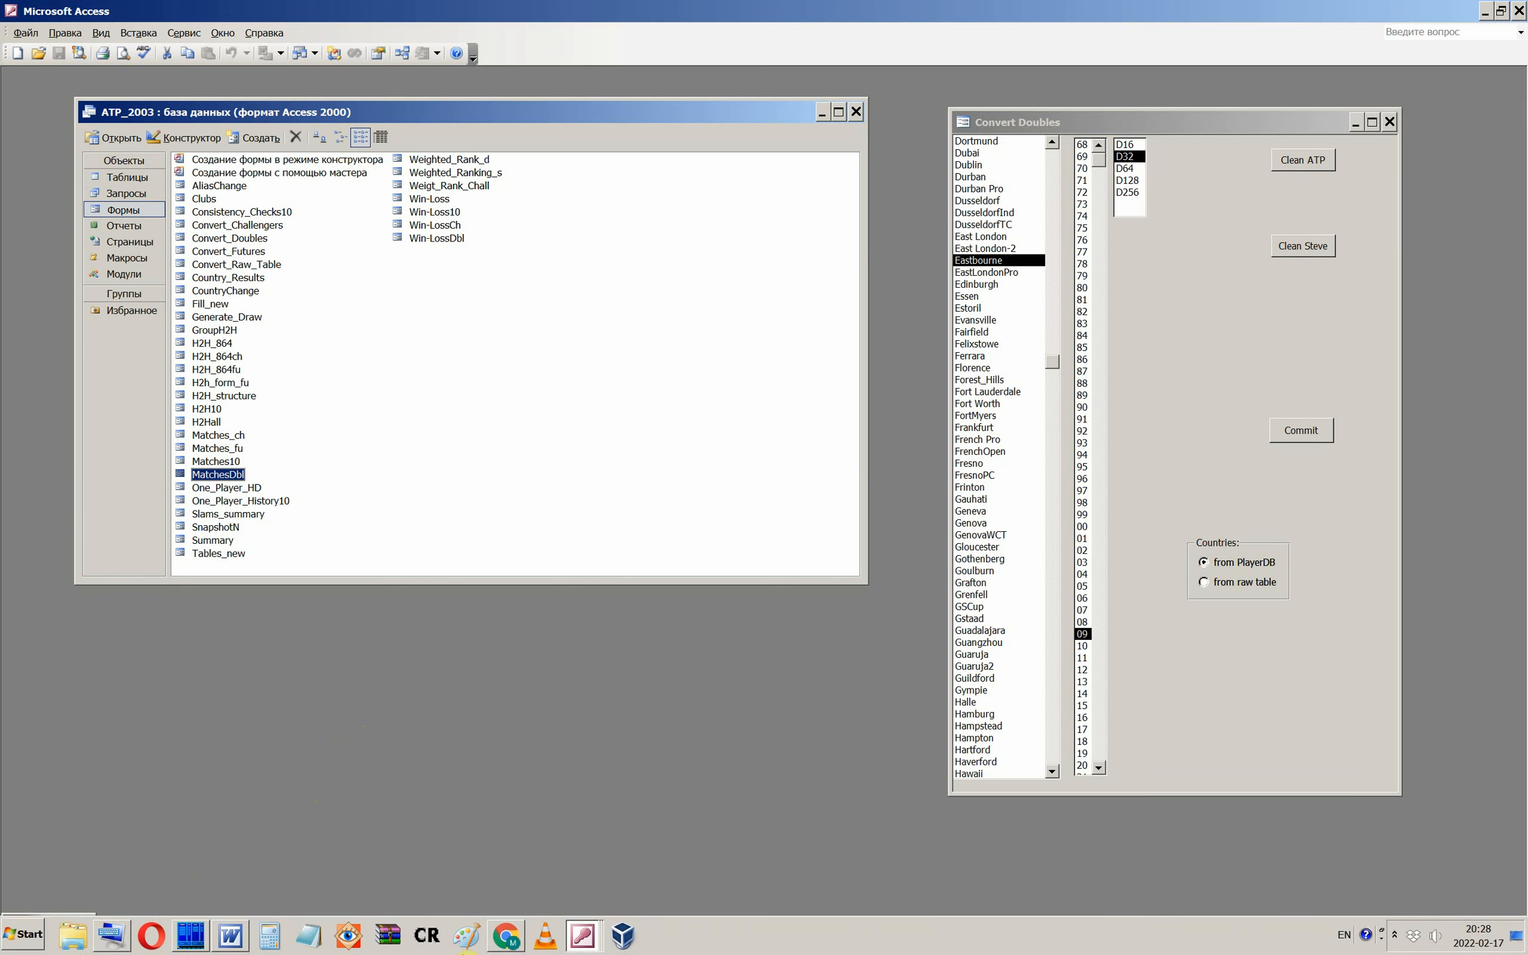
pyautogui.moveTo(492, 940)
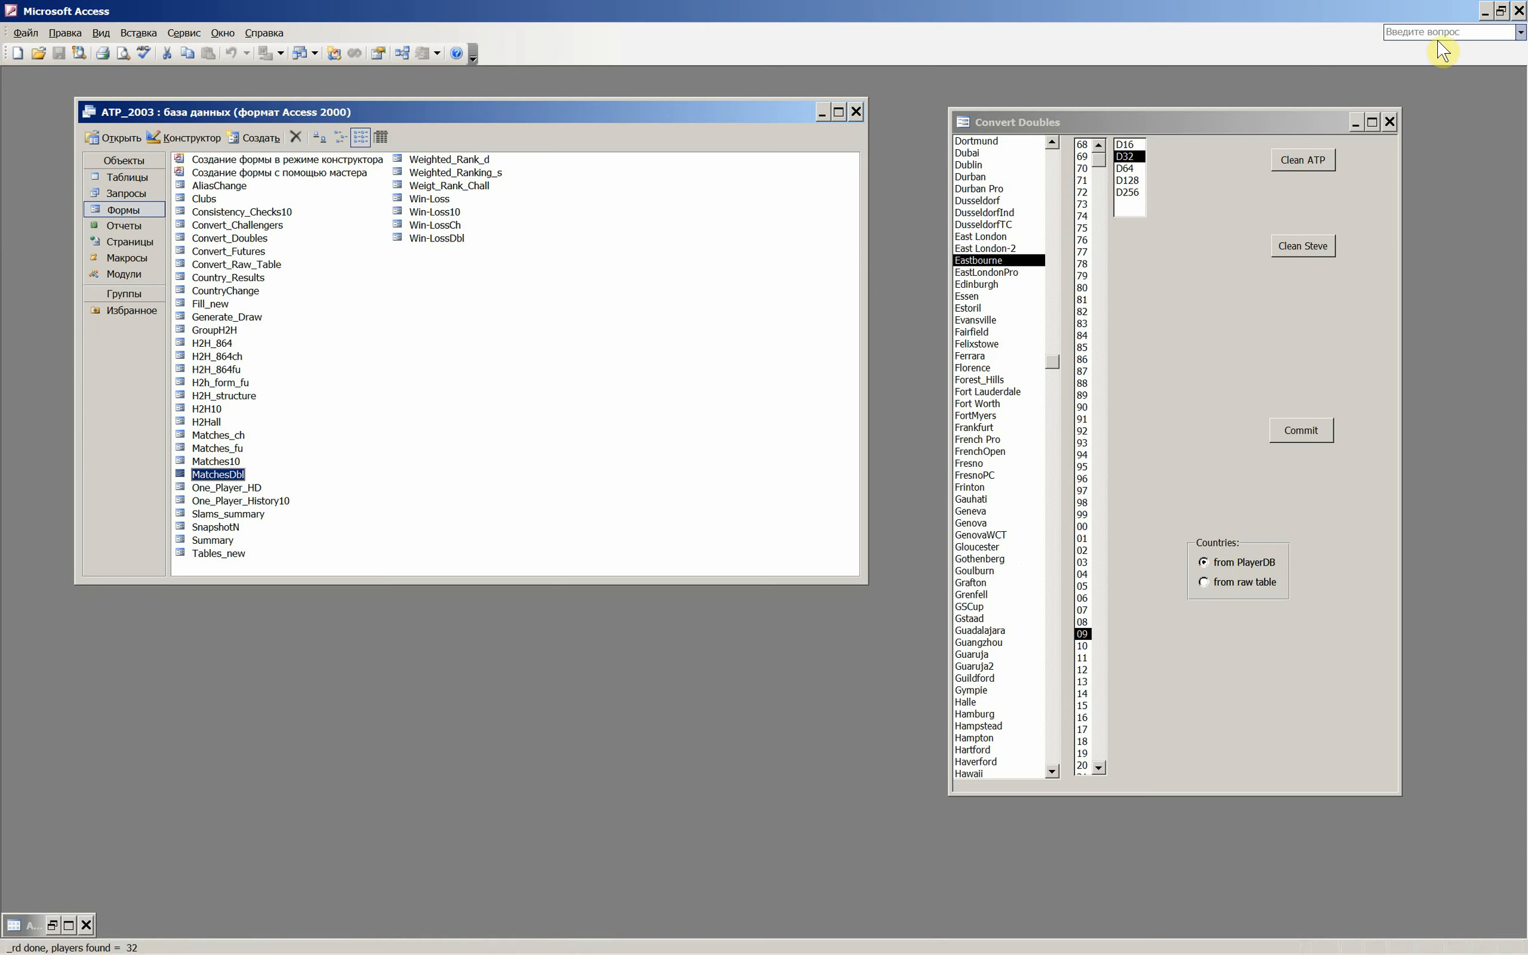
pyautogui.click(1489, 15)
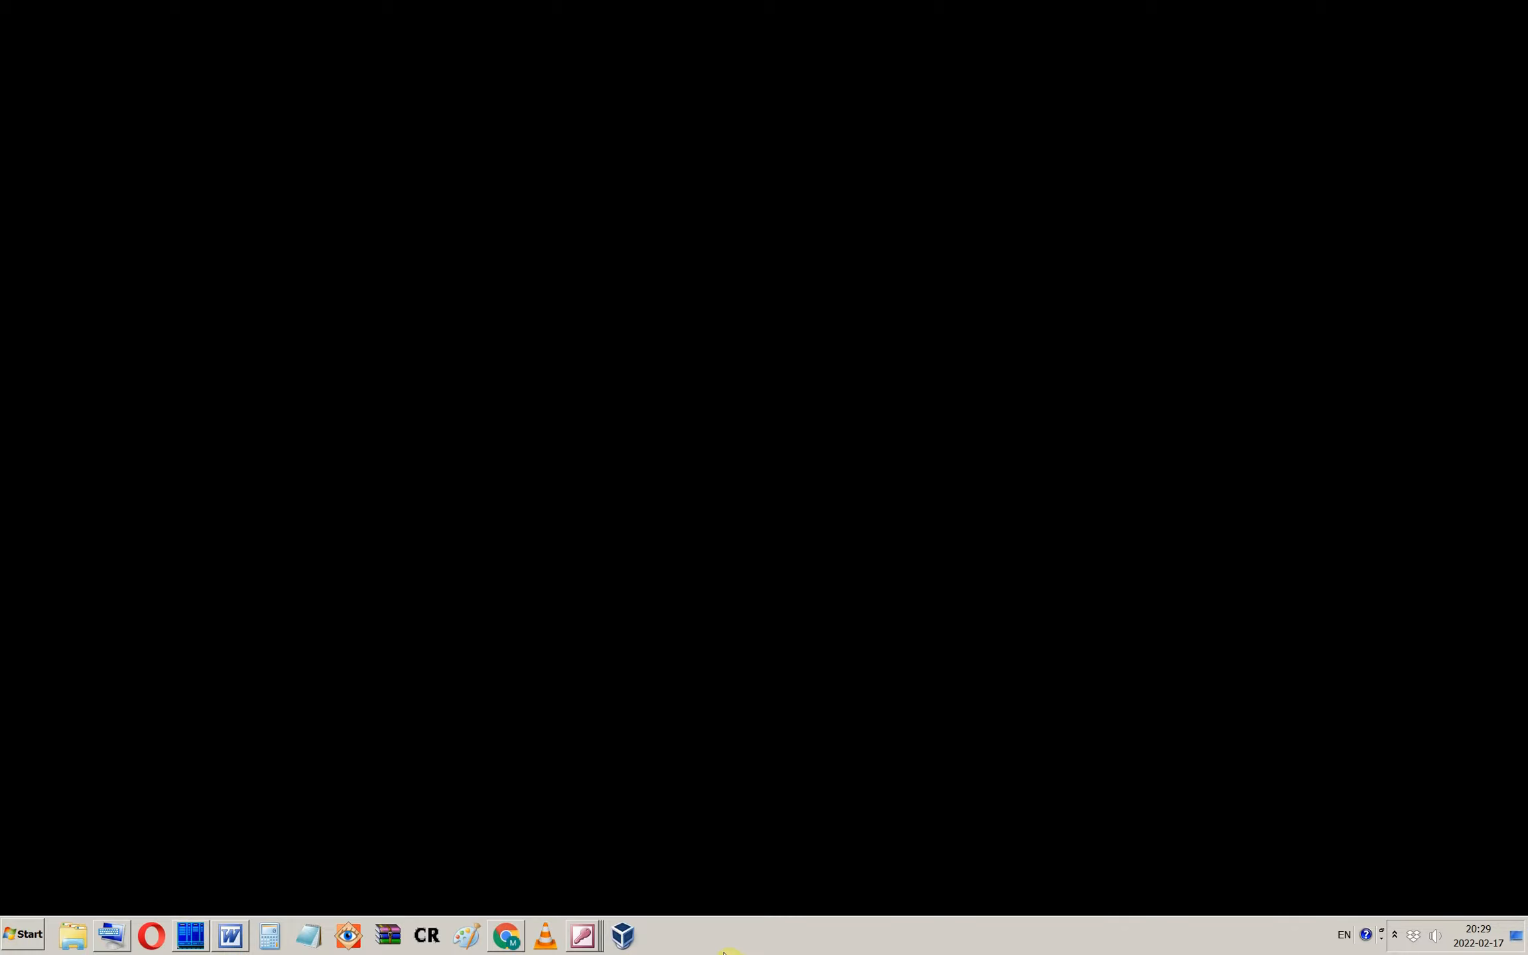